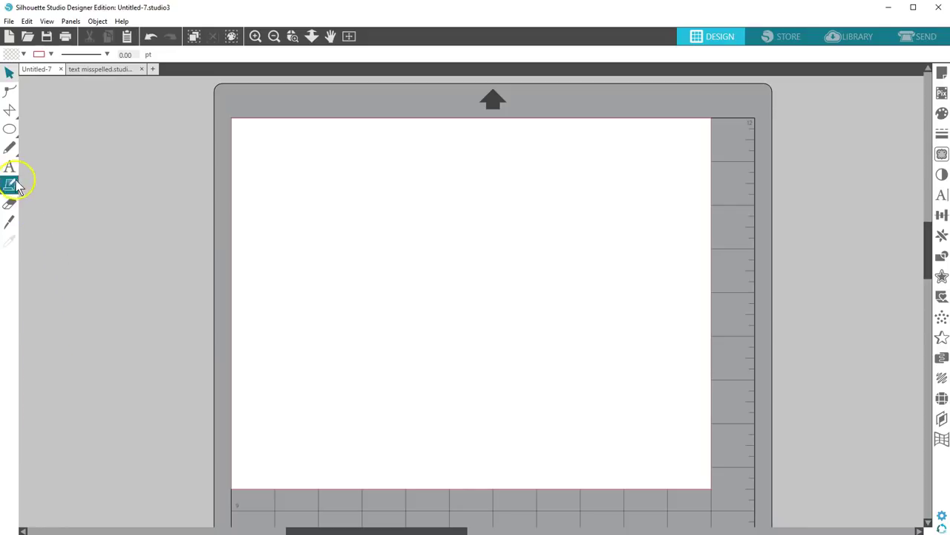
Step: Start an Arial 72 pt text box on the page's left and type 'I love Silhouette!'
left_click(10, 166)
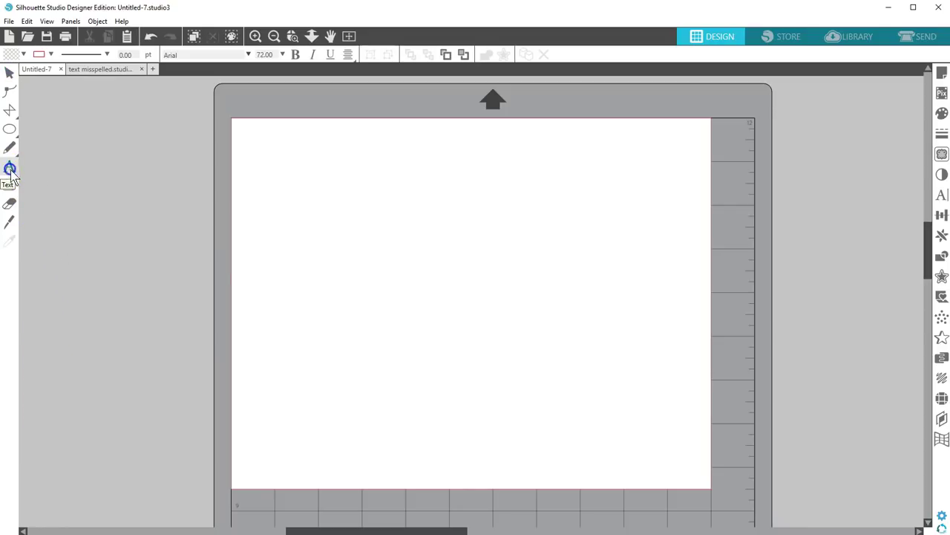
left_click(260, 279)
key("Escape")
type("I love Silh")
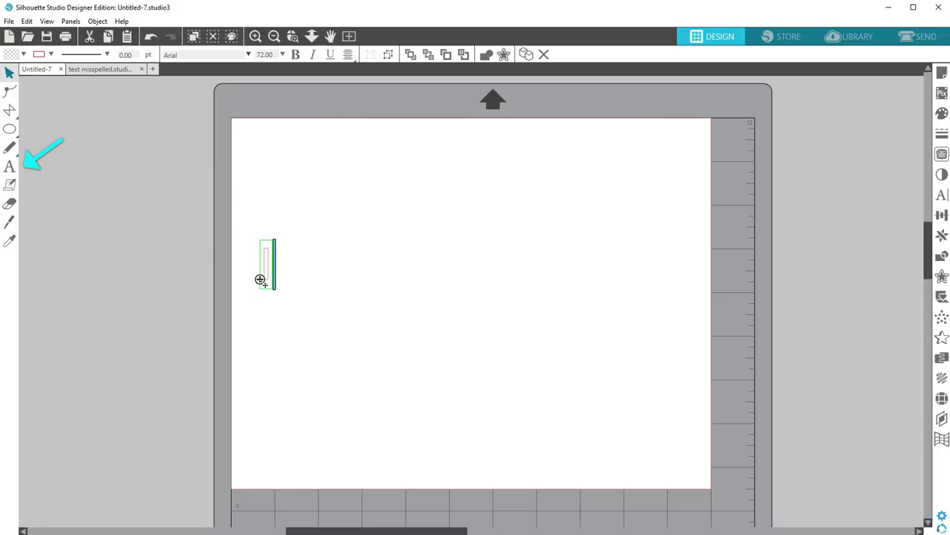
type("ouett")
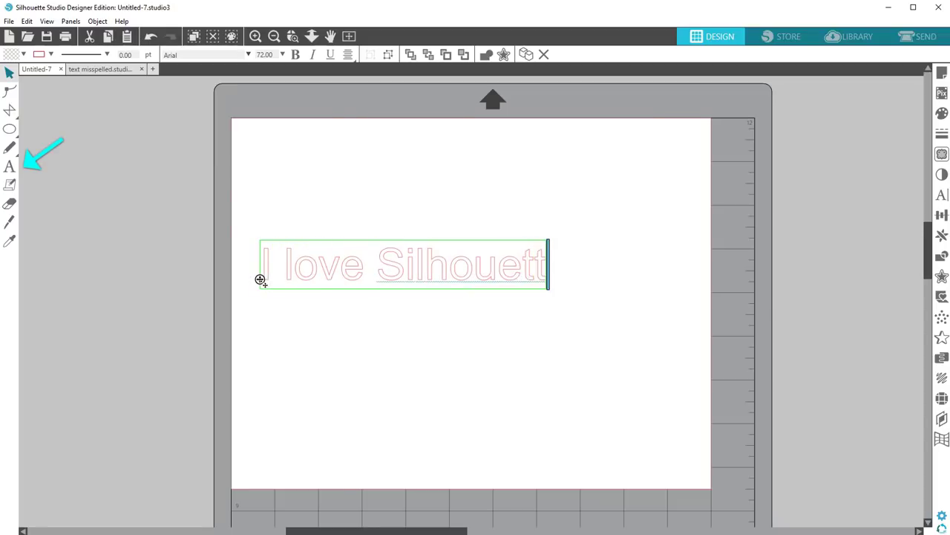
type("e!")
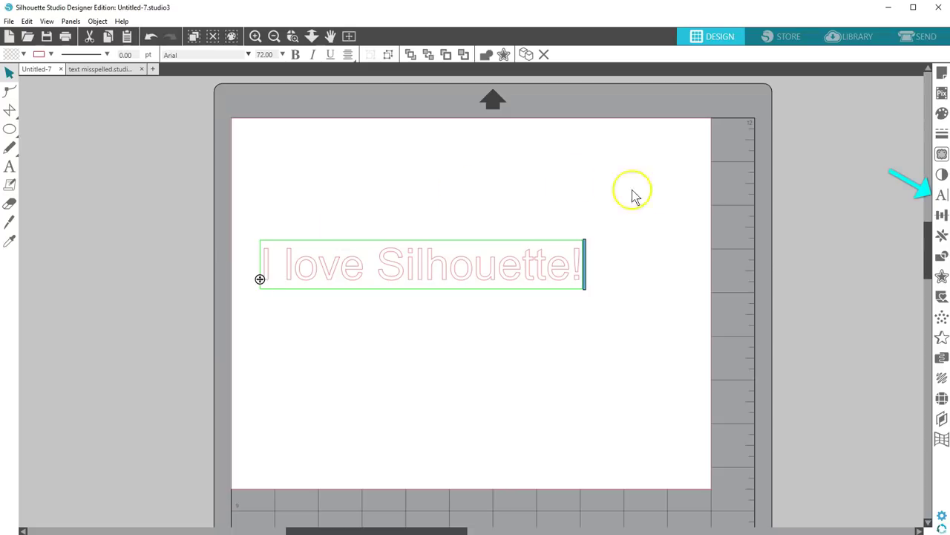
Step: Select all of 'I love Silhouette!' and set it to Aubrey script font at 100 pt
left_click(942, 194)
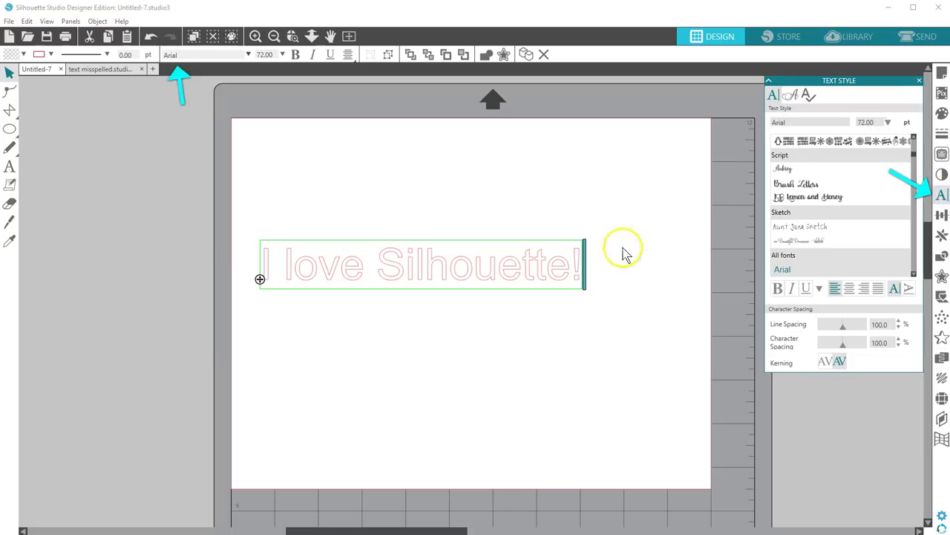
left_click_drag(578, 259, 215, 256)
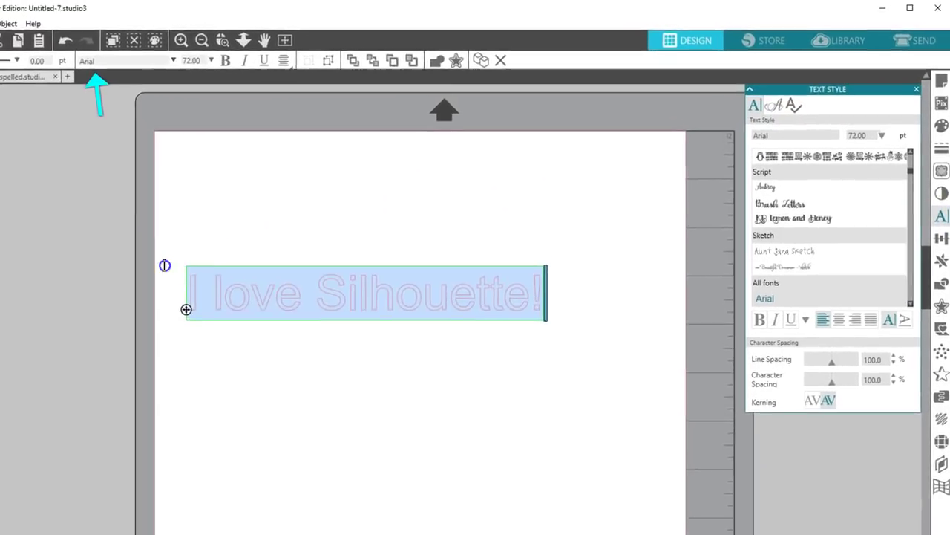
left_click(779, 177)
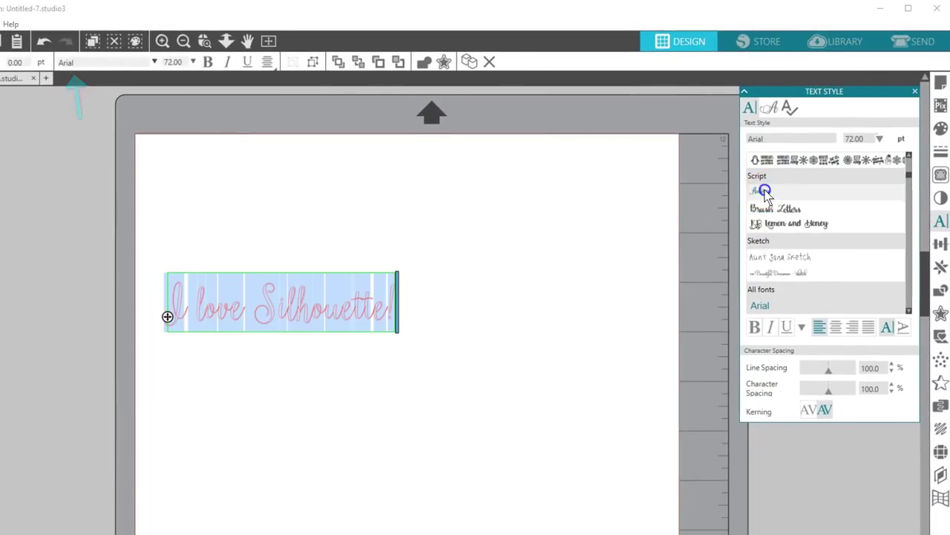
left_click(764, 191)
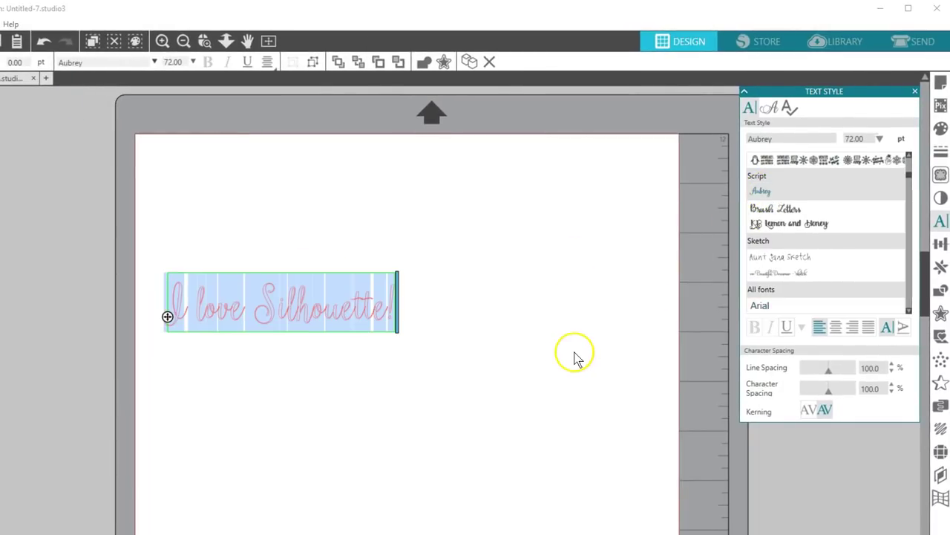
left_click(880, 139)
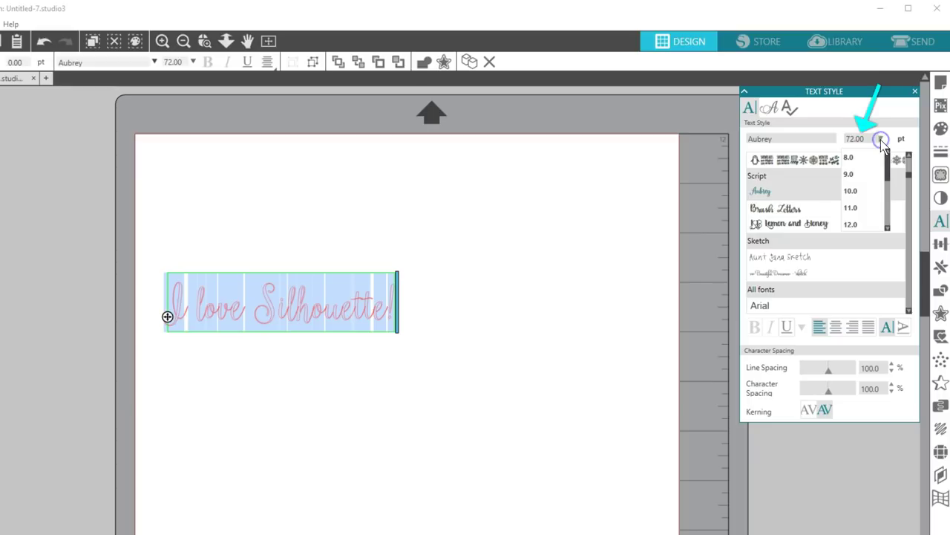
left_click(877, 139)
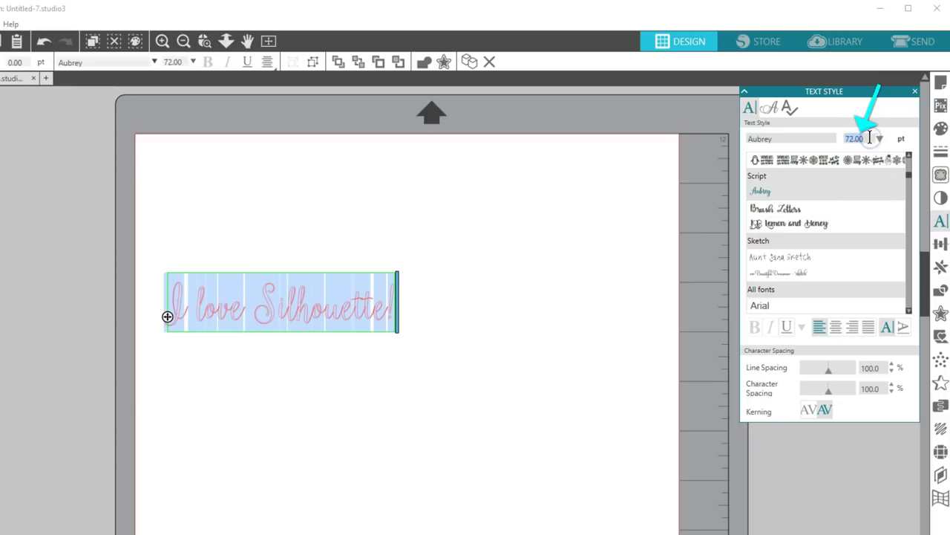
type("100")
key("Return")
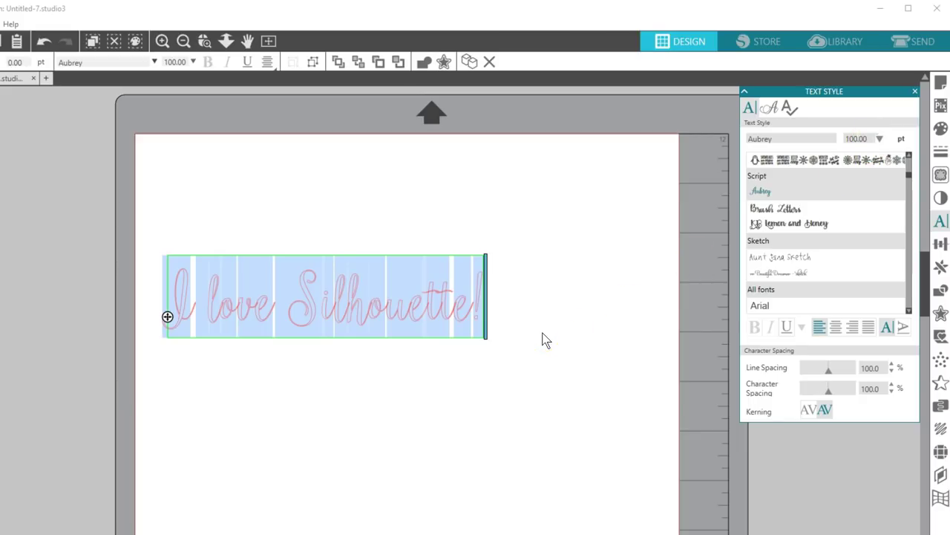
Step: Fill the 'I love Silhouette!' script text with teal
left_click(195, 351)
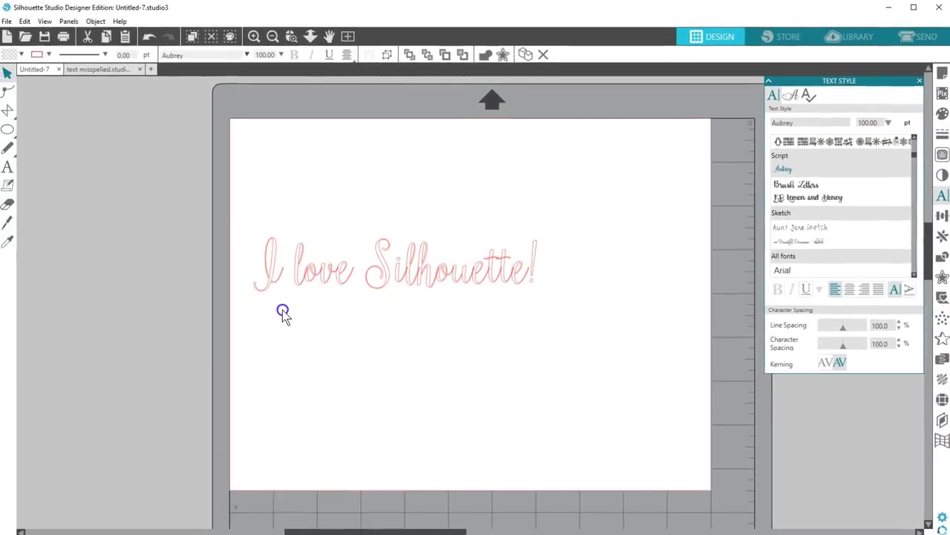
left_click(286, 271)
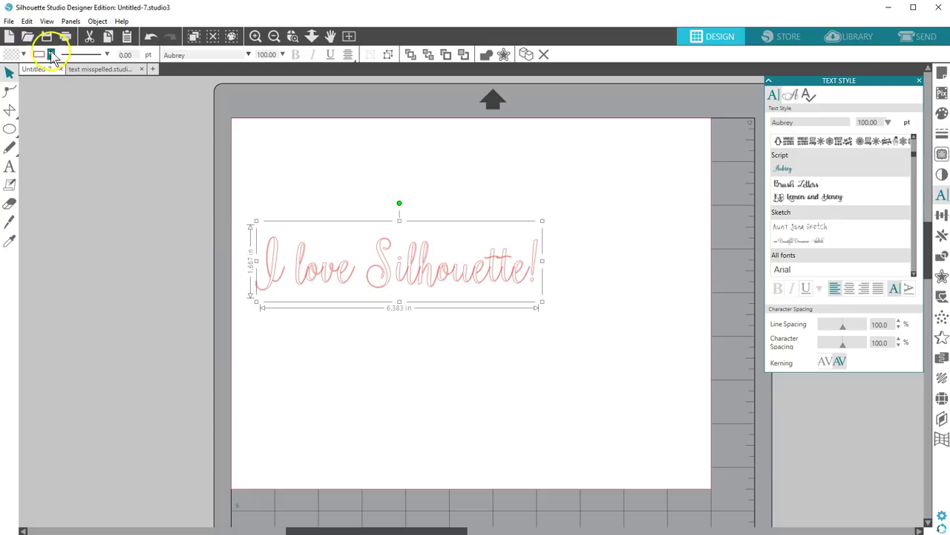
left_click(24, 54)
left_click(93, 105)
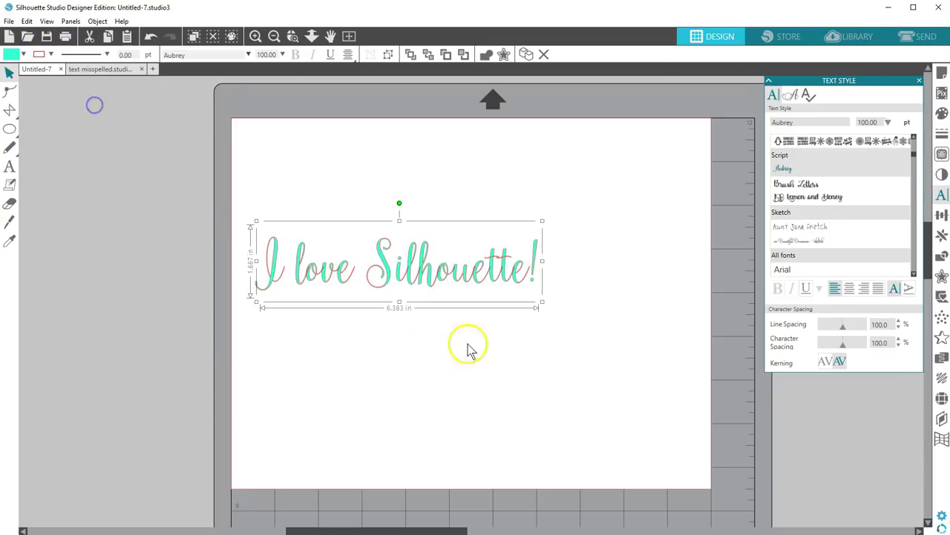
left_click(480, 355)
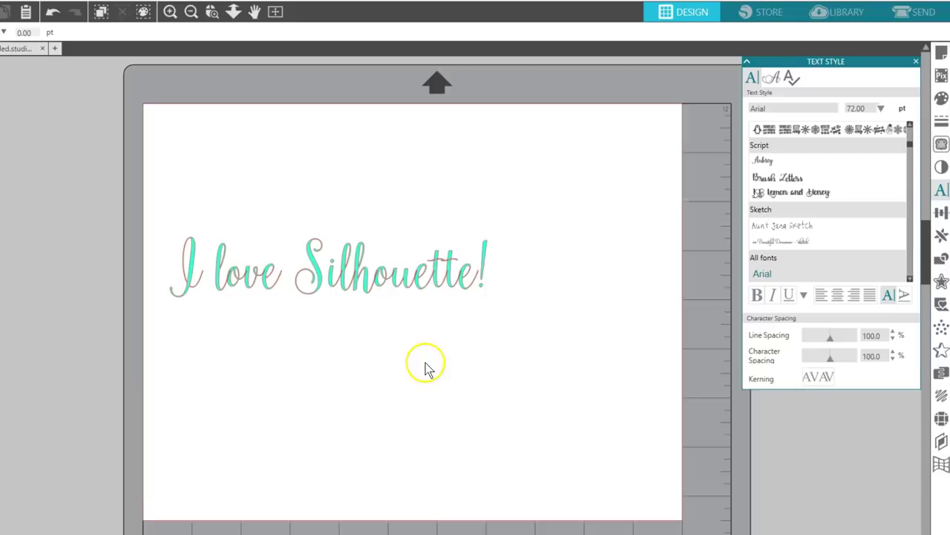
Step: Edit the text, highlight the letters 'lho' in Silhouette, then exit editing
double_click(406, 291)
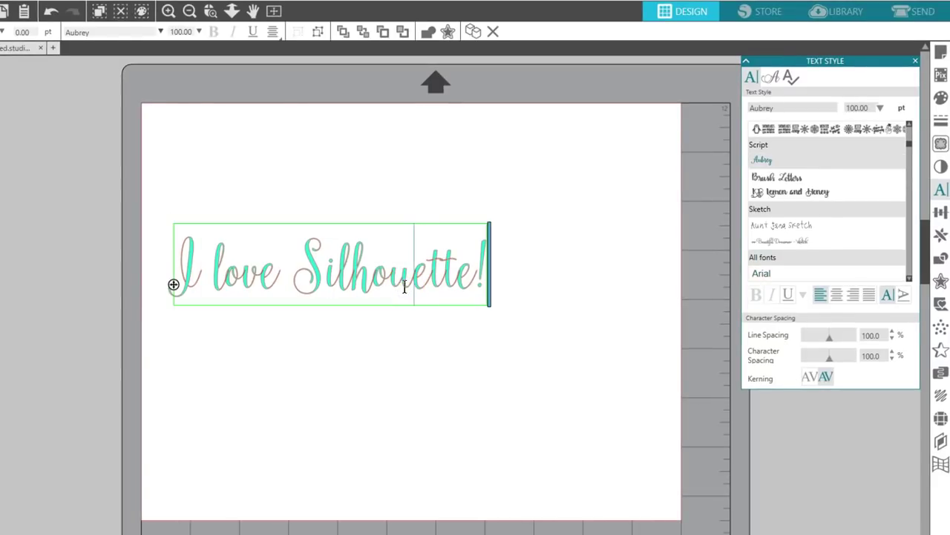
left_click_drag(342, 273, 382, 273)
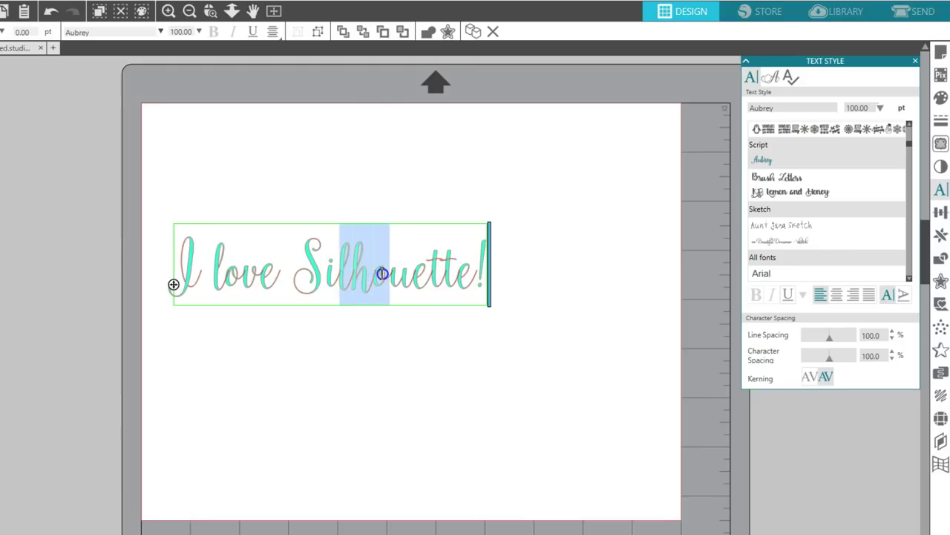
left_click(393, 329)
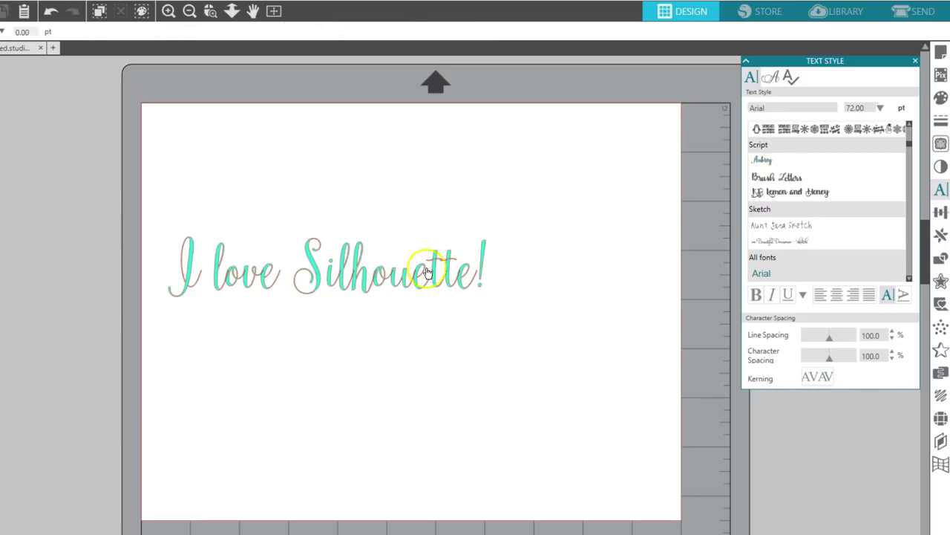
Step: Narrow the script text box so 'Silhouette!' wraps below 'I love'
left_click(402, 279)
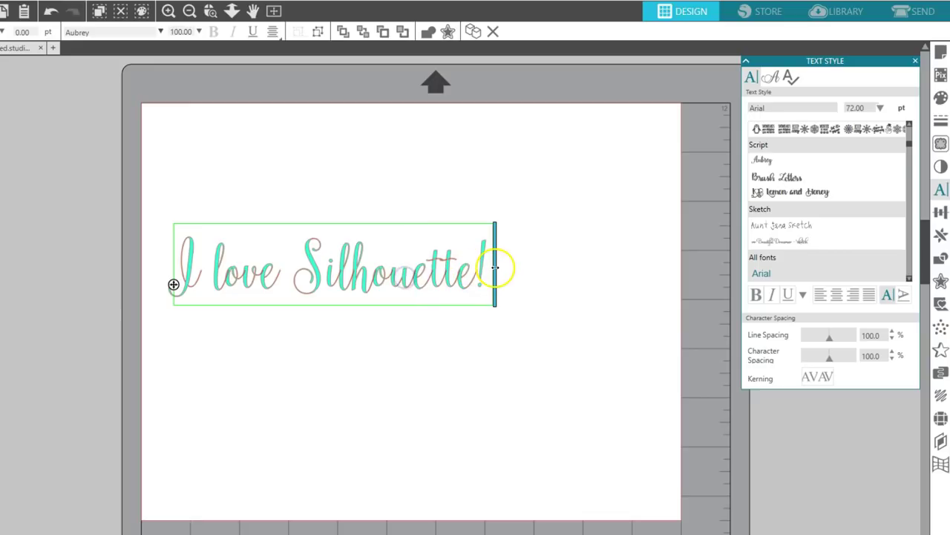
left_click_drag(476, 269, 385, 274)
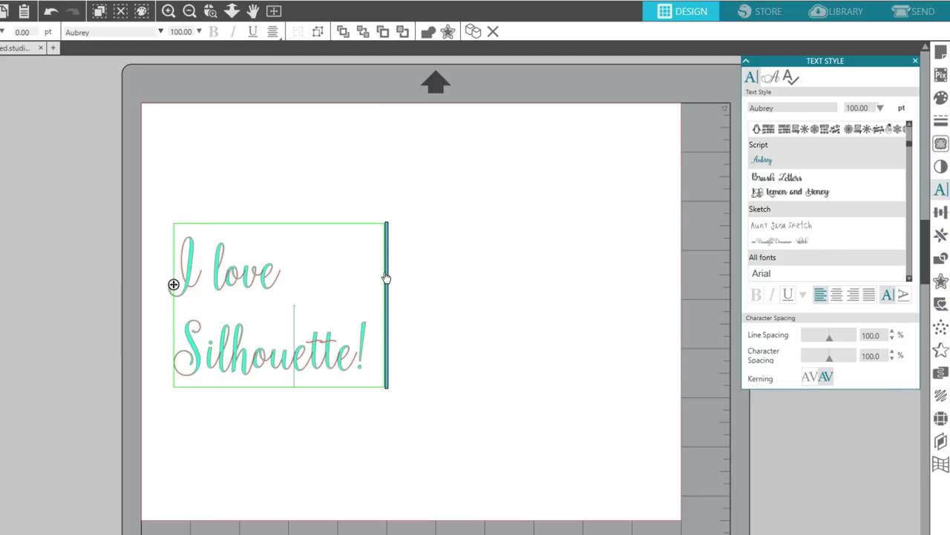
mouse_move(385, 273)
left_mouse_down()
mouse_move(302, 268)
mouse_move(387, 267)
left_mouse_up()
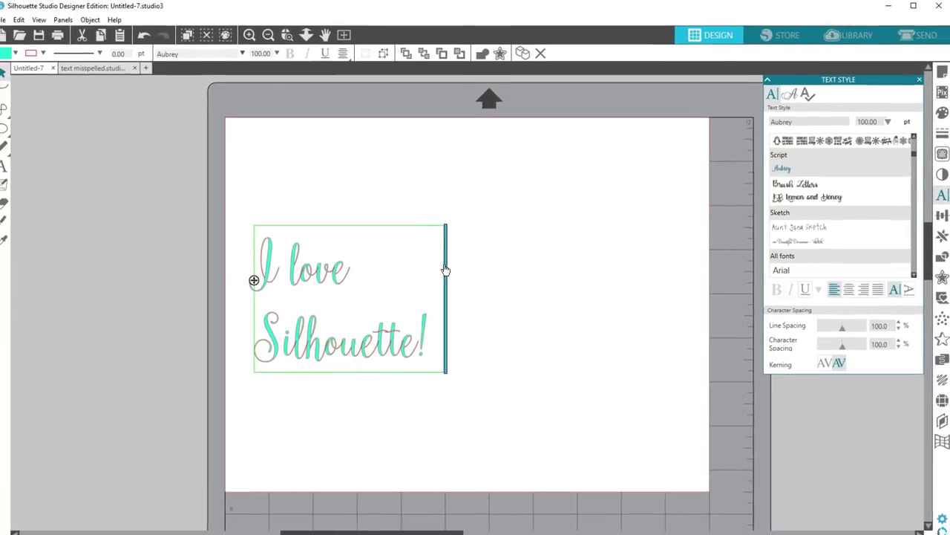
left_click(9, 165)
Step: Add a WELCOME text near the page top and fill it purple
left_click(379, 177)
type("WELCOME")
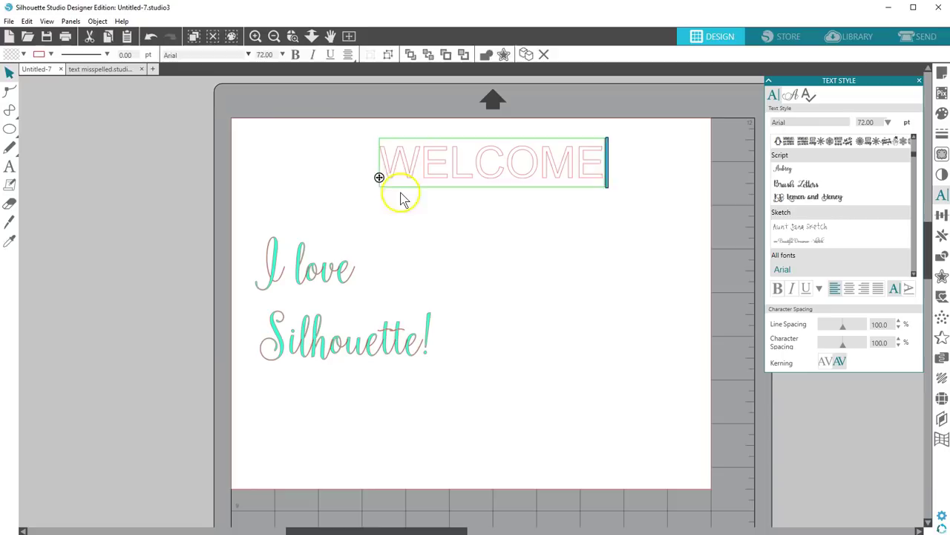
key("Escape")
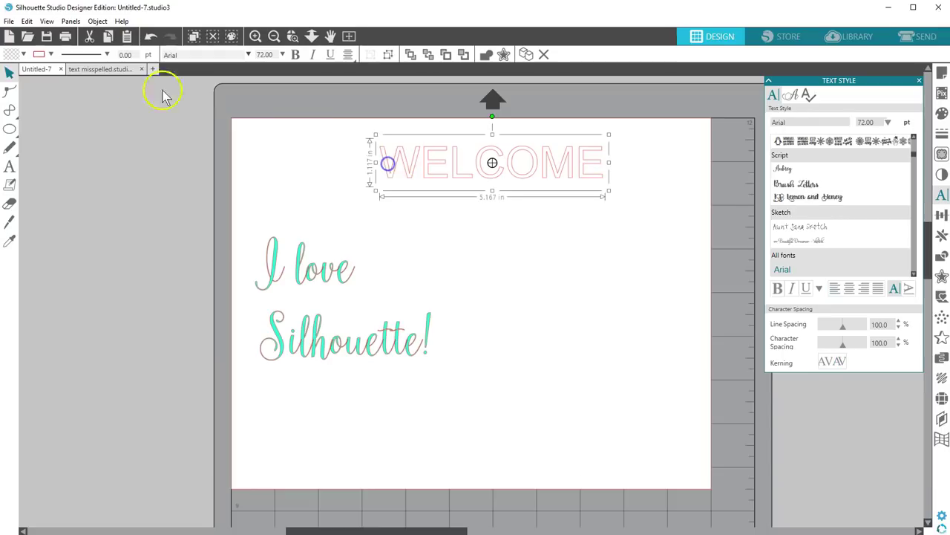
left_click(14, 54)
left_click(123, 97)
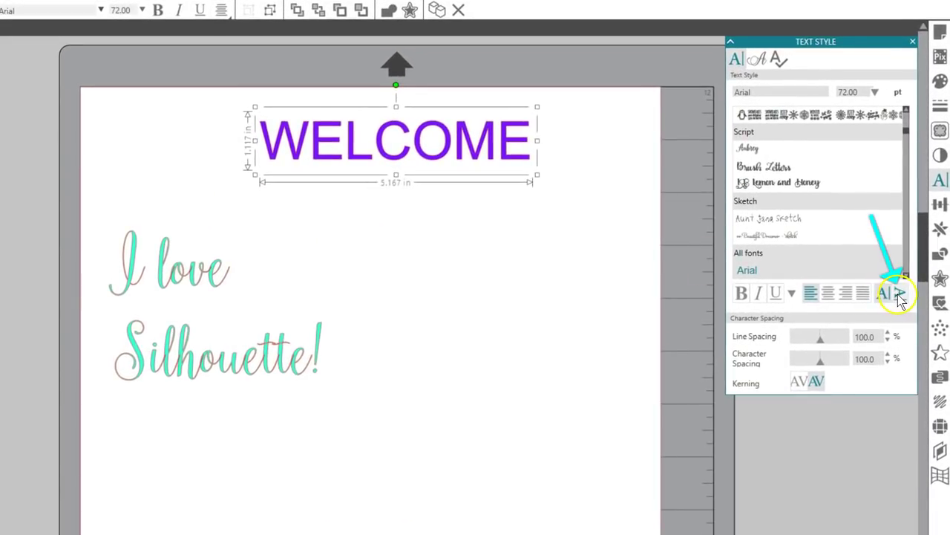
Step: Narrow the WELCOME text box so its letters stack one per line
left_click(901, 294)
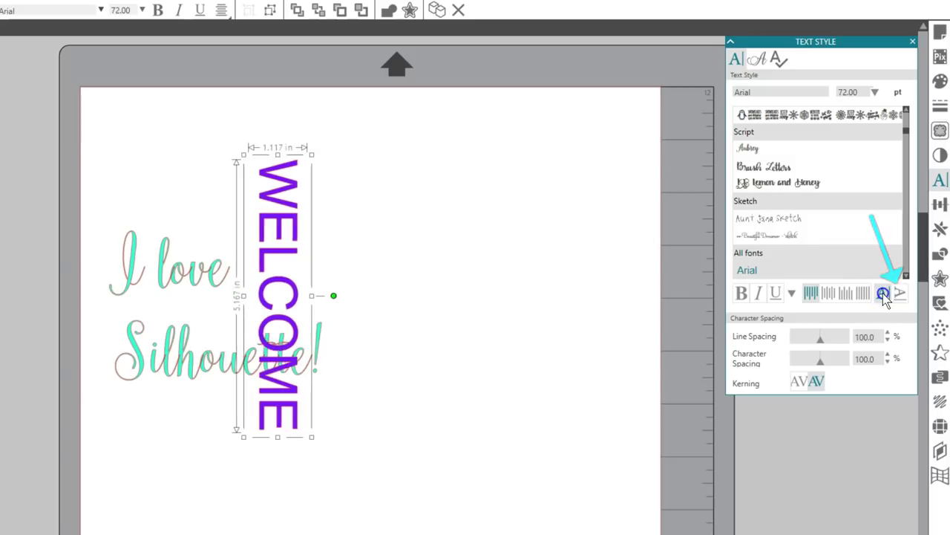
left_click(883, 294)
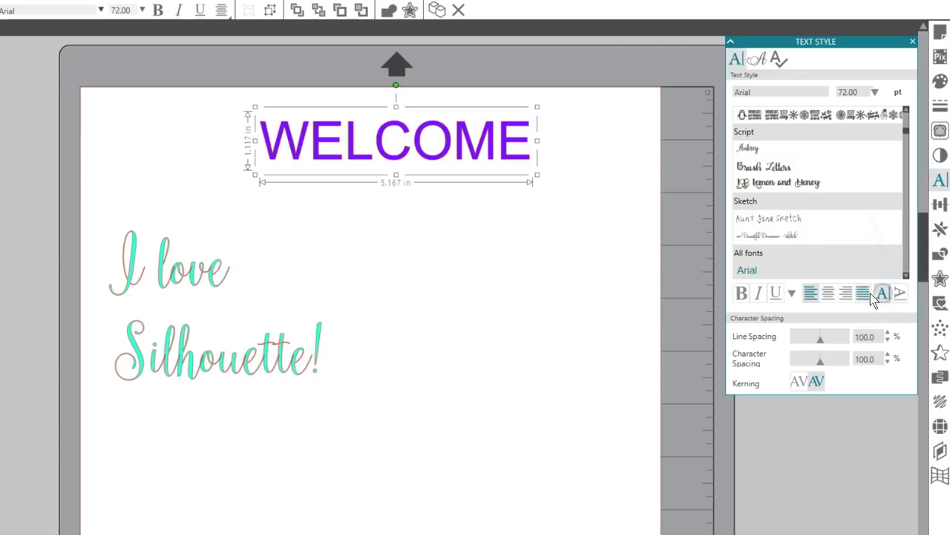
double_click(526, 143)
left_click_drag(534, 141, 314, 150)
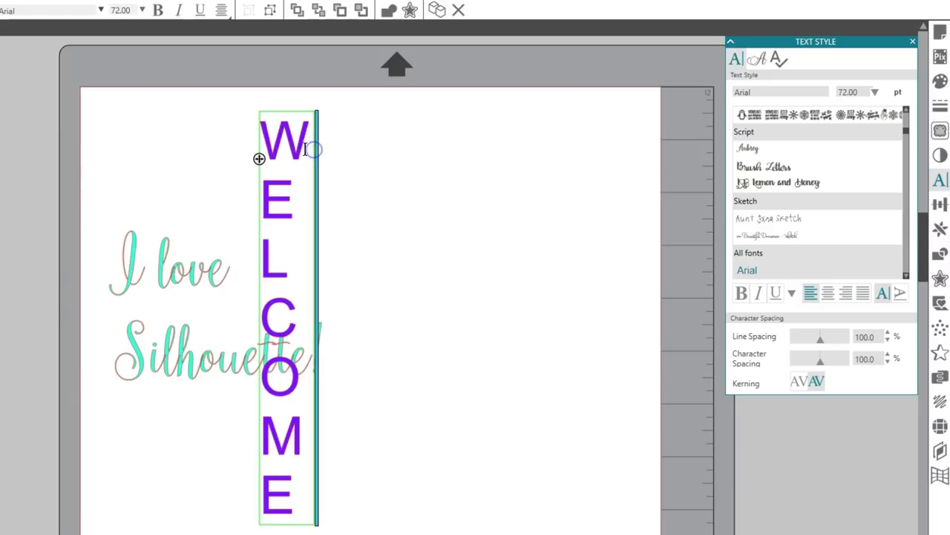
left_click(340, 162)
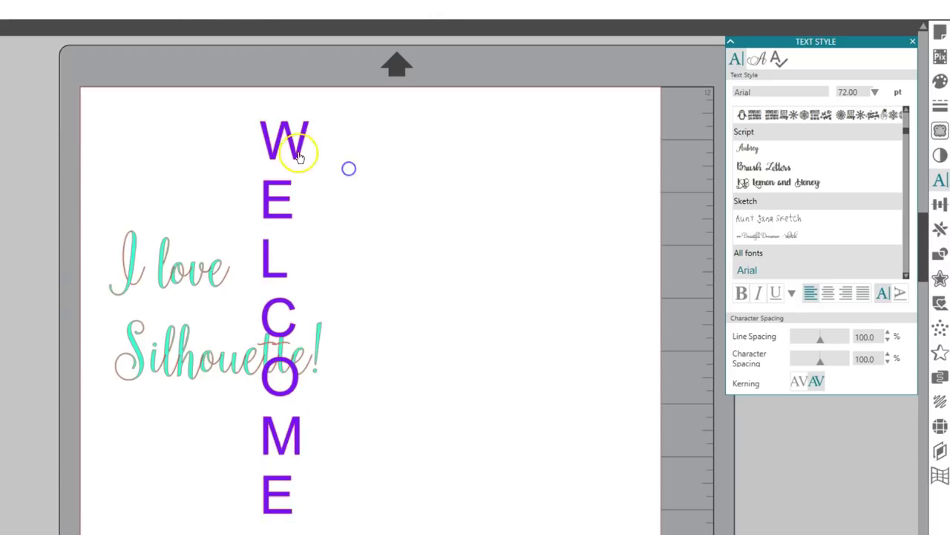
Step: Move WELCOME beside the script text, center-align both texts and tighten line spacing to 80%
left_click_drag(297, 153, 392, 159)
left_click_drag(183, 170, 403, 383)
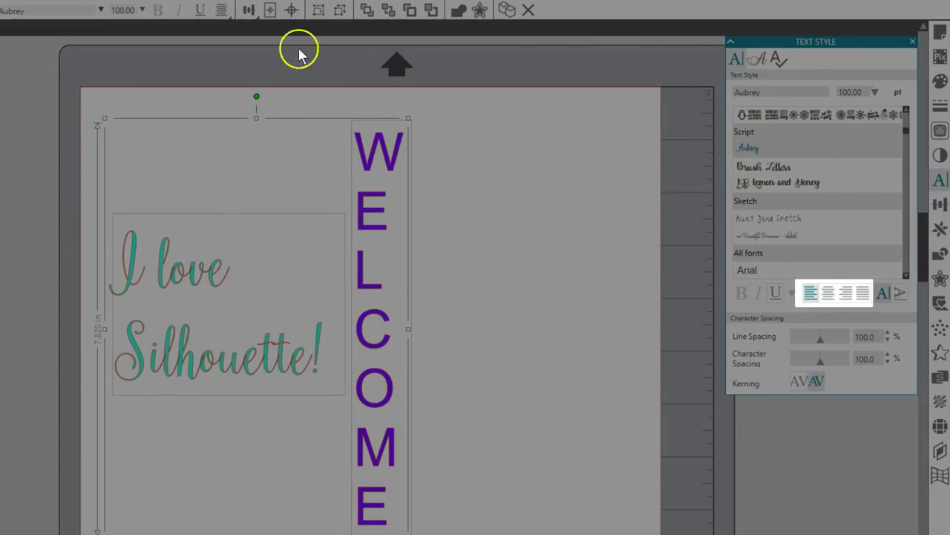
left_click(221, 10)
left_click(241, 32)
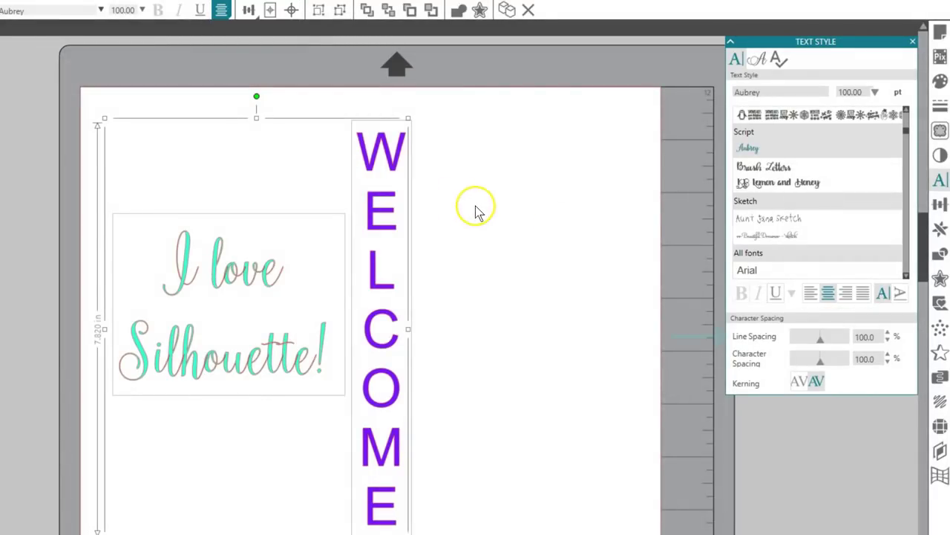
left_click_drag(821, 338, 840, 332)
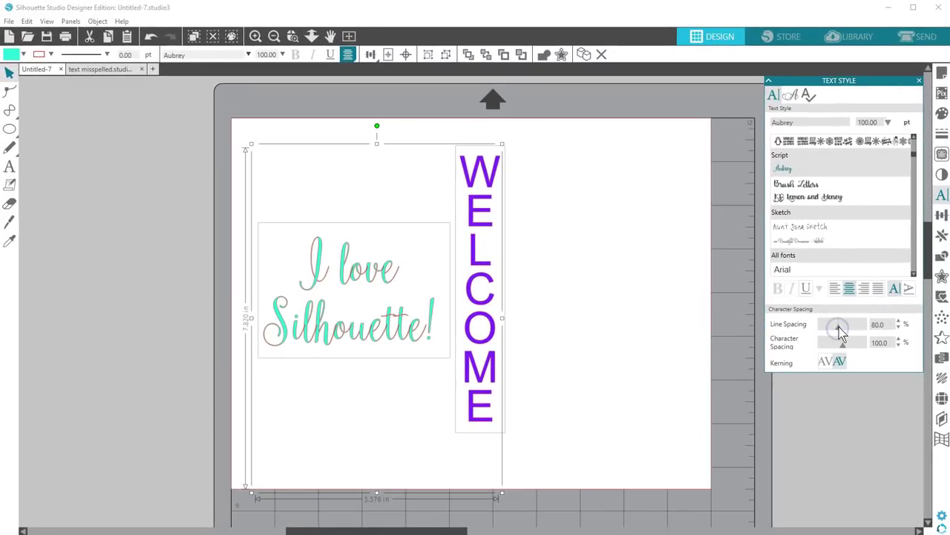
left_click(210, 137)
Step: Zoom in on 'I love Silhouette!' and adjust its character spacing, ending at 125
left_click(292, 35)
left_click_drag(244, 212, 471, 384)
left_click_drag(845, 353, 841, 351)
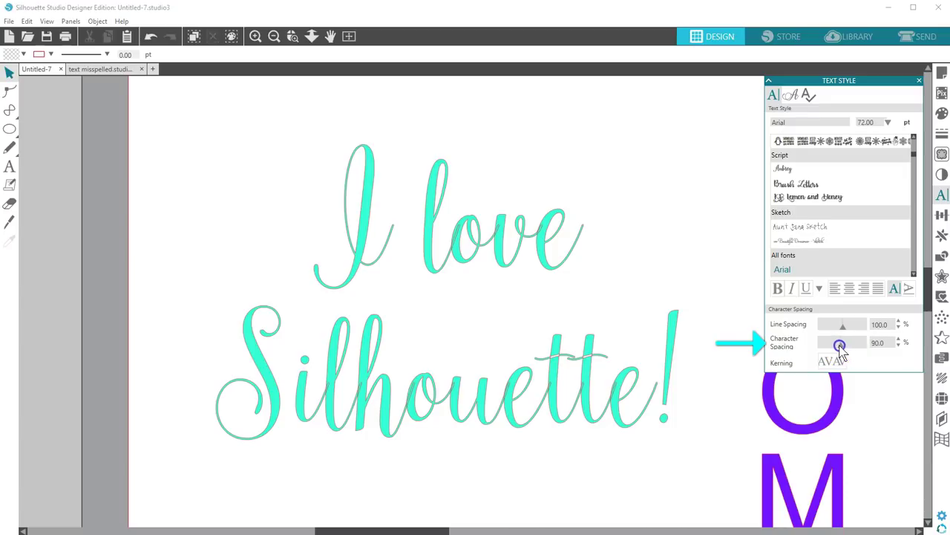
left_click(672, 349)
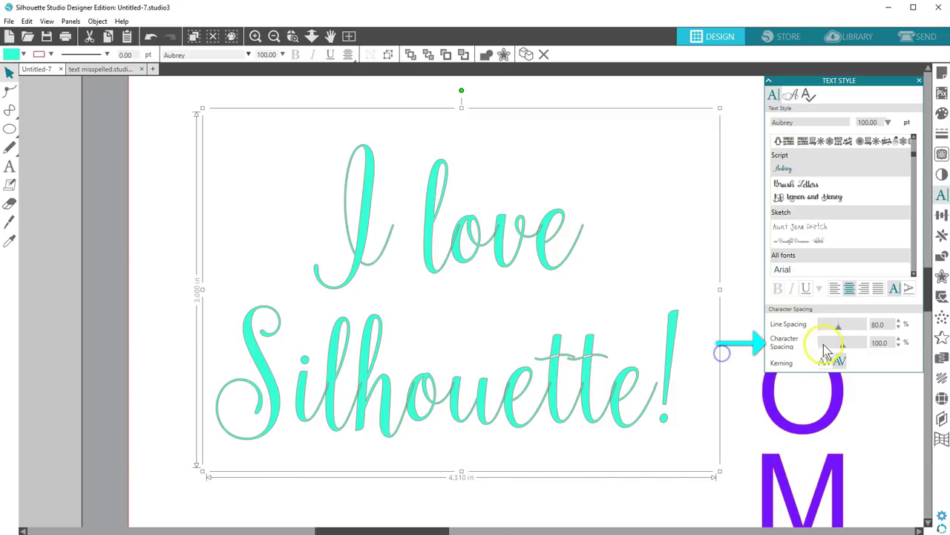
mouse_move(844, 348)
left_mouse_down()
mouse_move(833, 348)
mouse_move(845, 351)
left_mouse_up()
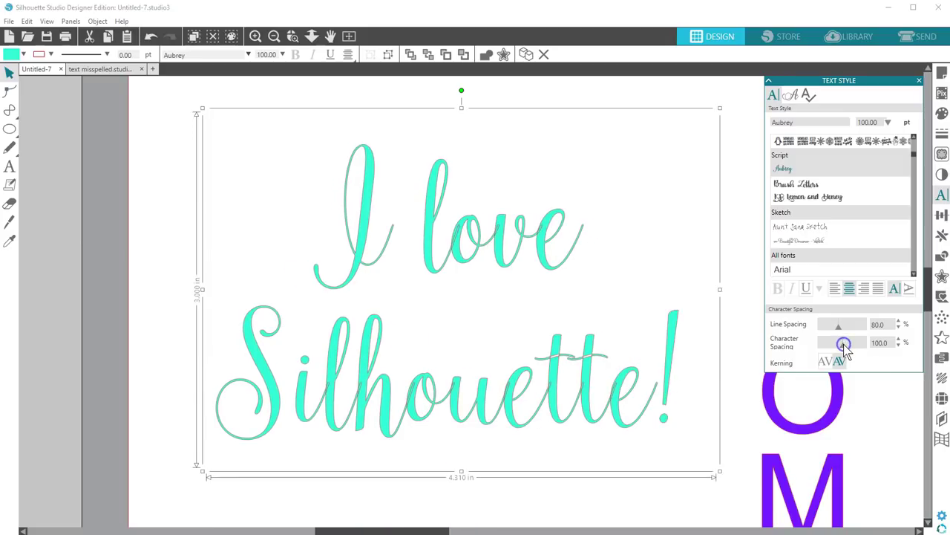
Step: Draw an ellipse right of WELCOME and add a TESTING text in LD Little Piggy
left_click(348, 36)
key("e")
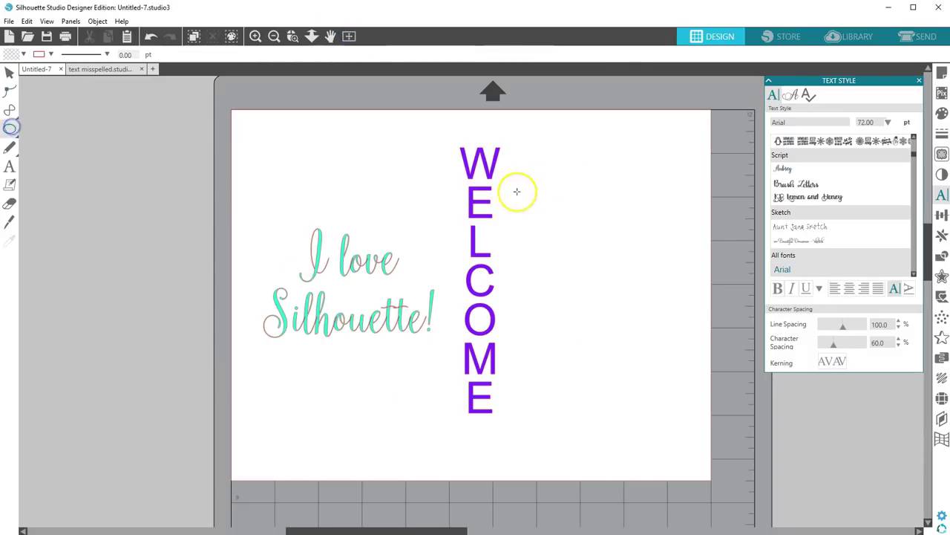
left_click_drag(519, 192, 693, 294)
key("t")
left_click(568, 172)
type("TESTING")
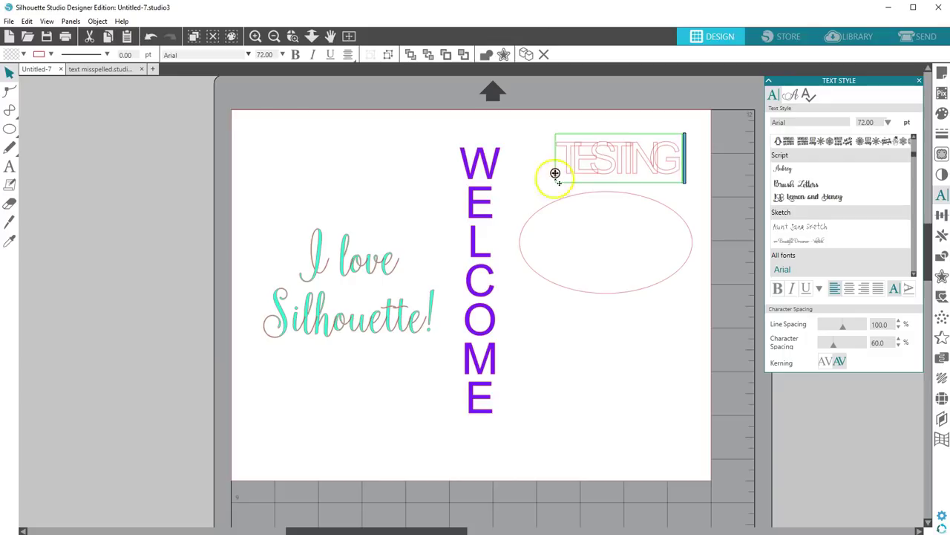
left_click(878, 346)
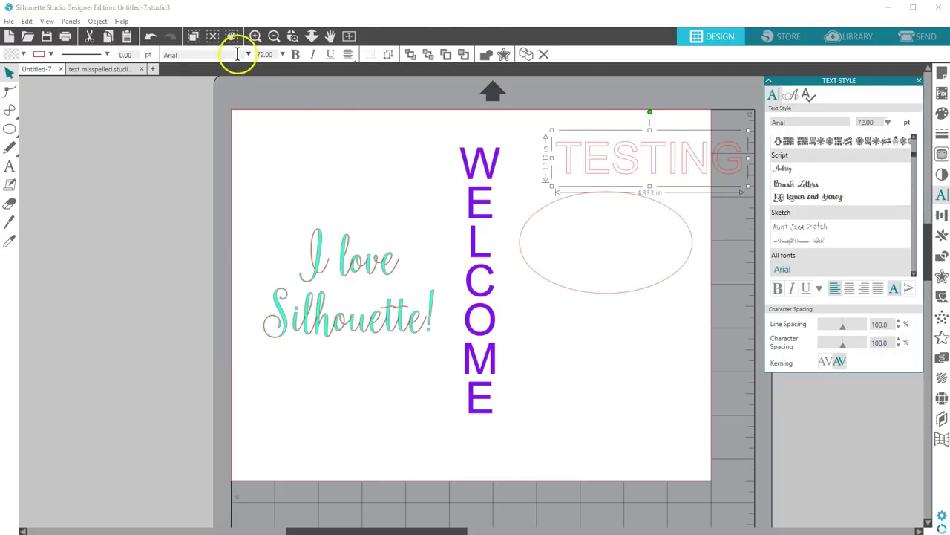
left_click(154, 57)
type("LaFemme")
key("Return")
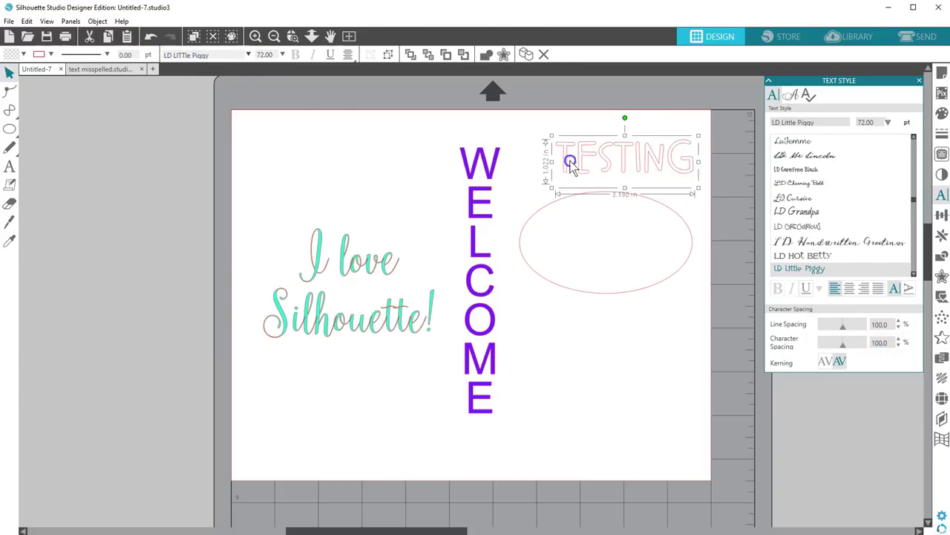
Step: Curve TESTING along the ellipse, tighten its spacing to 85%, and reposition it on the path
left_click_drag(568, 155, 542, 207)
left_click(845, 349)
left_click_drag(844, 349, 840, 348)
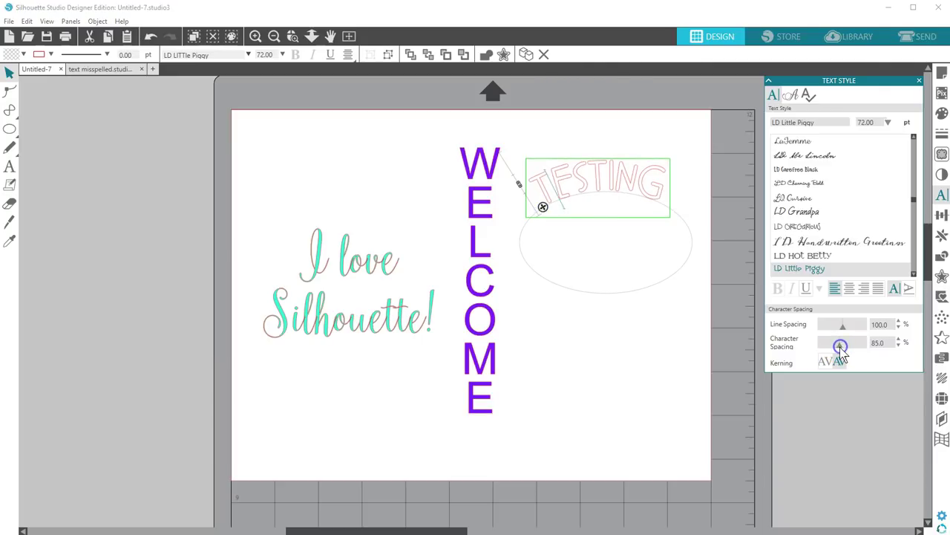
left_click_drag(543, 208, 531, 187)
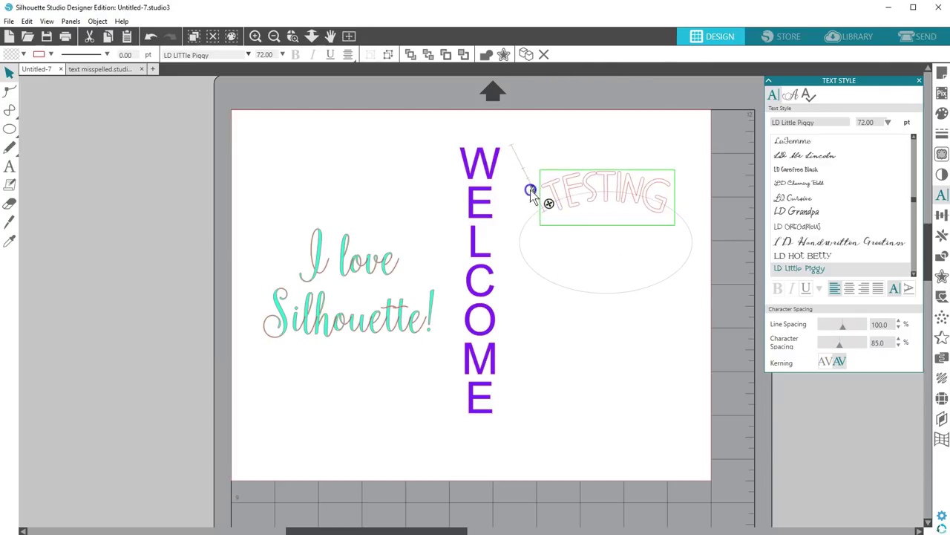
left_click_drag(840, 343, 842, 348)
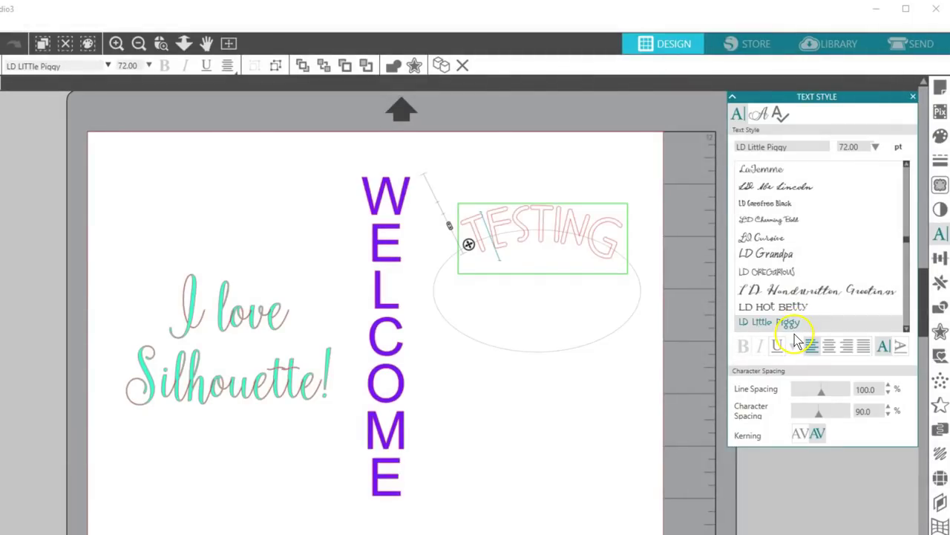
Step: Change the curved TESTING to Leelawadee UI in Regular weight, with bold off
left_click(561, 199)
left_click(544, 216)
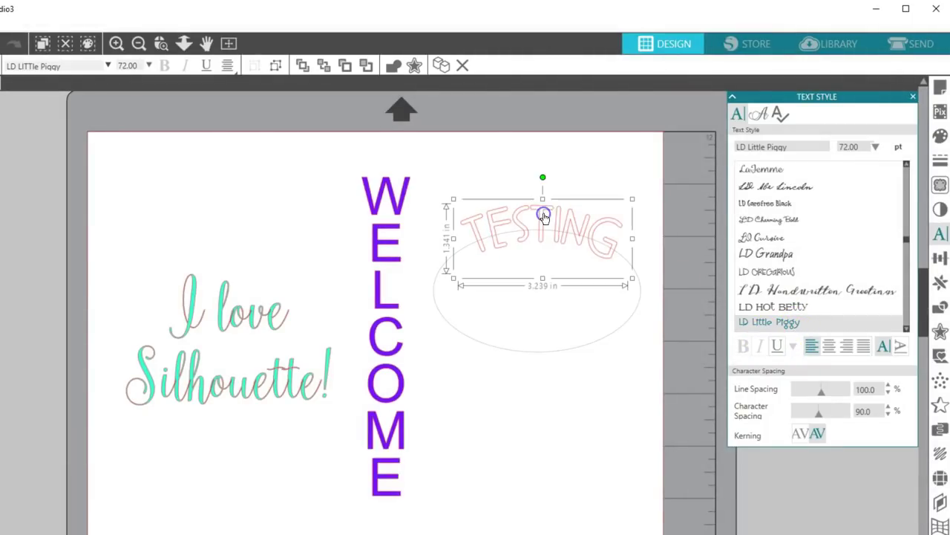
left_click(792, 146)
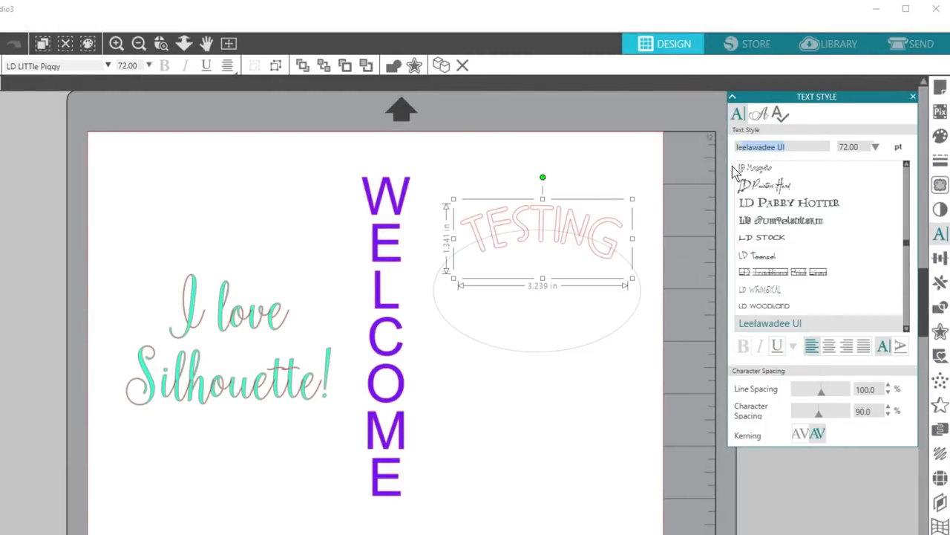
left_click(772, 323)
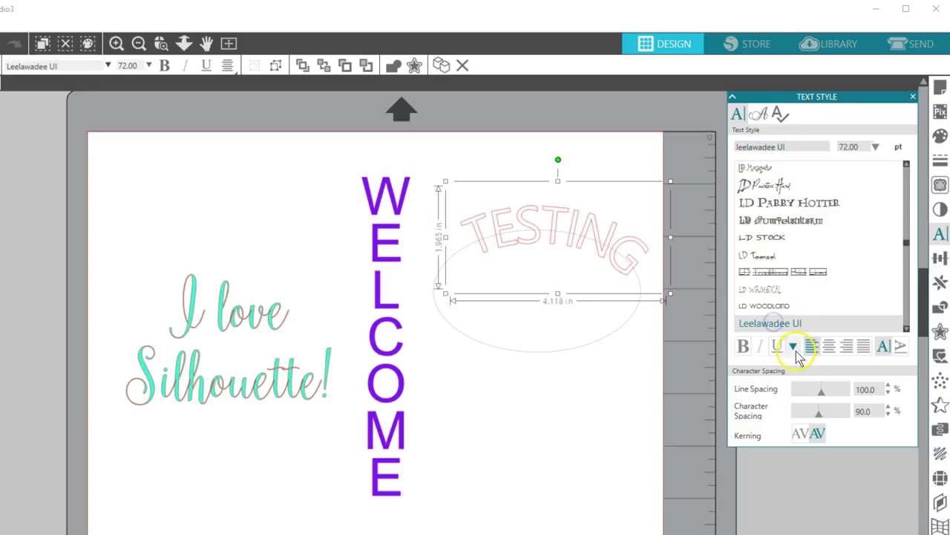
left_click(743, 346)
left_click(744, 346)
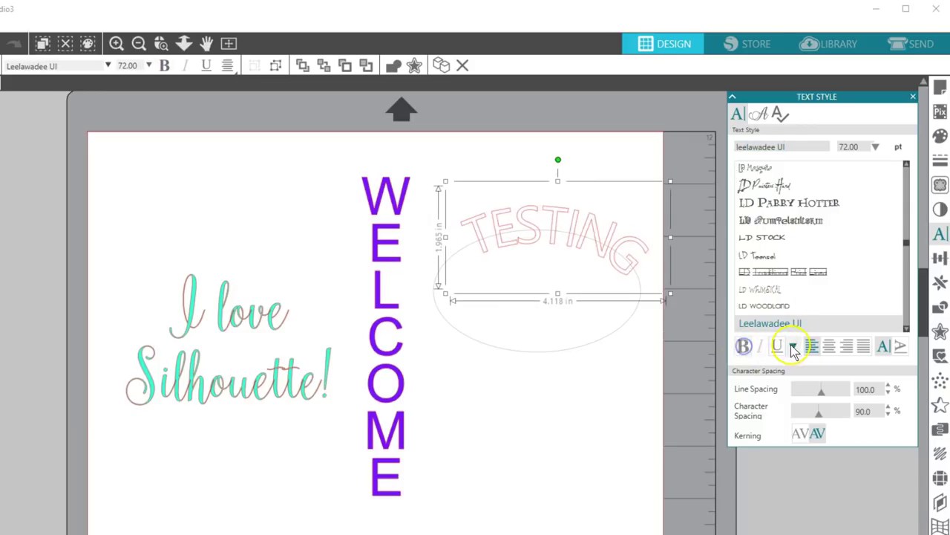
left_click(793, 346)
left_click(797, 365)
left_click(793, 346)
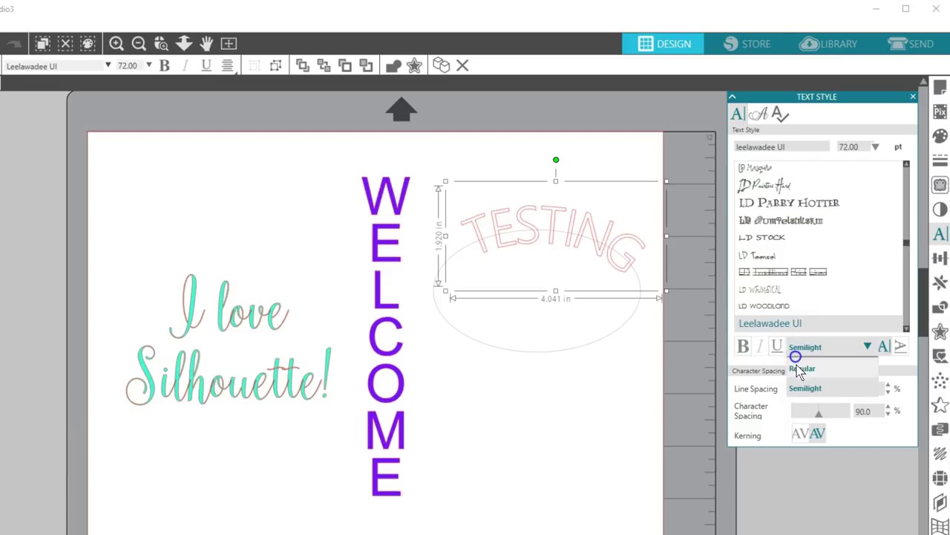
left_click(798, 365)
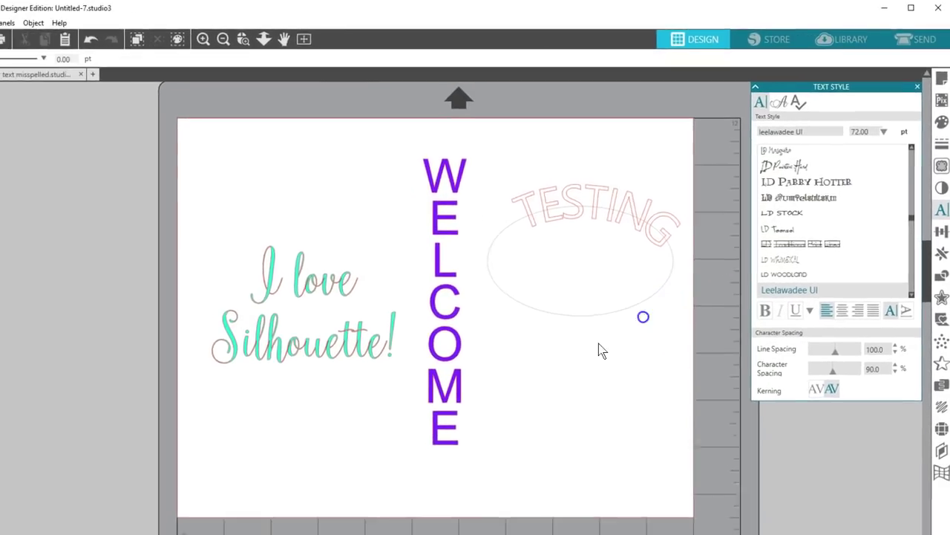
left_click(246, 351)
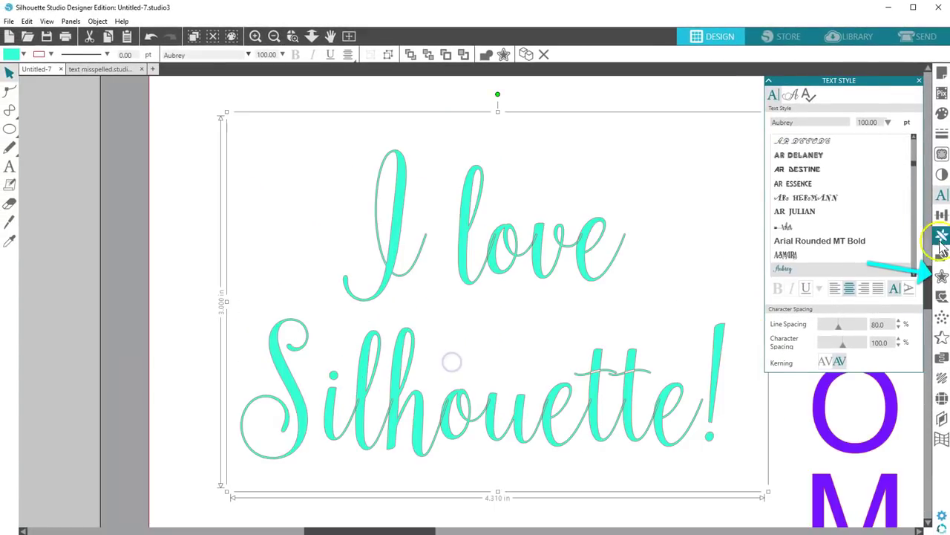
Step: Create a reduced-distance offset outline of the script text and move the teal text above it
left_click(941, 276)
left_click(797, 108)
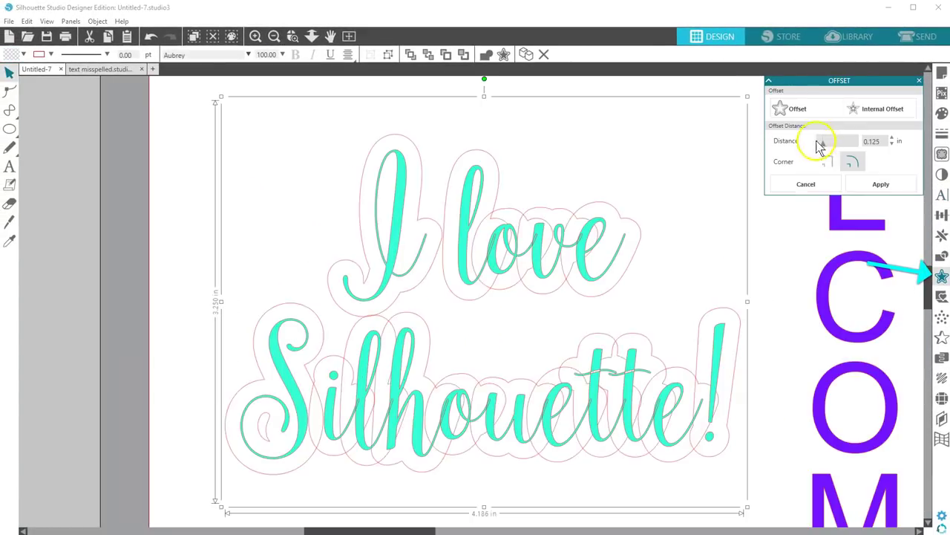
left_click(822, 140)
left_click(881, 184)
left_click_drag(584, 247, 602, 22)
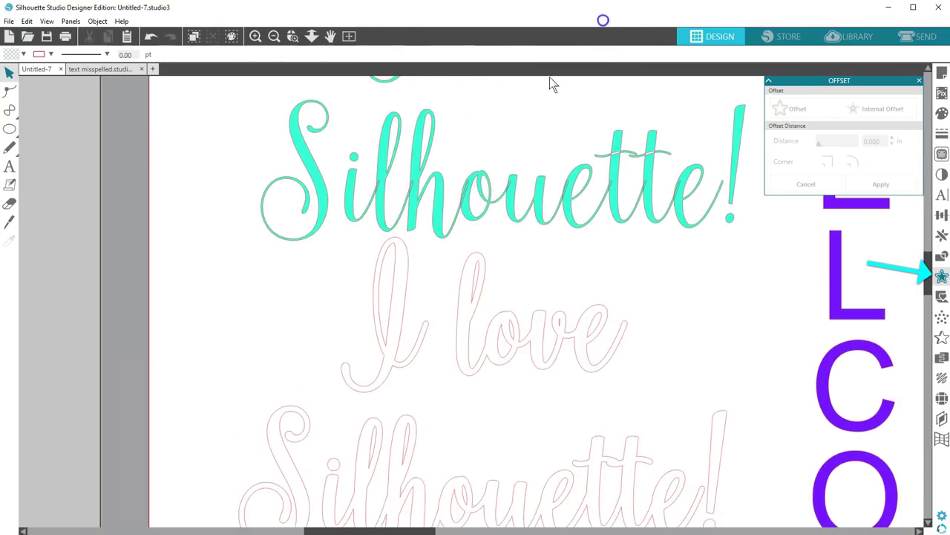
Step: Detach TESTING from the ellipse so it runs straight above the oval
left_click(311, 36)
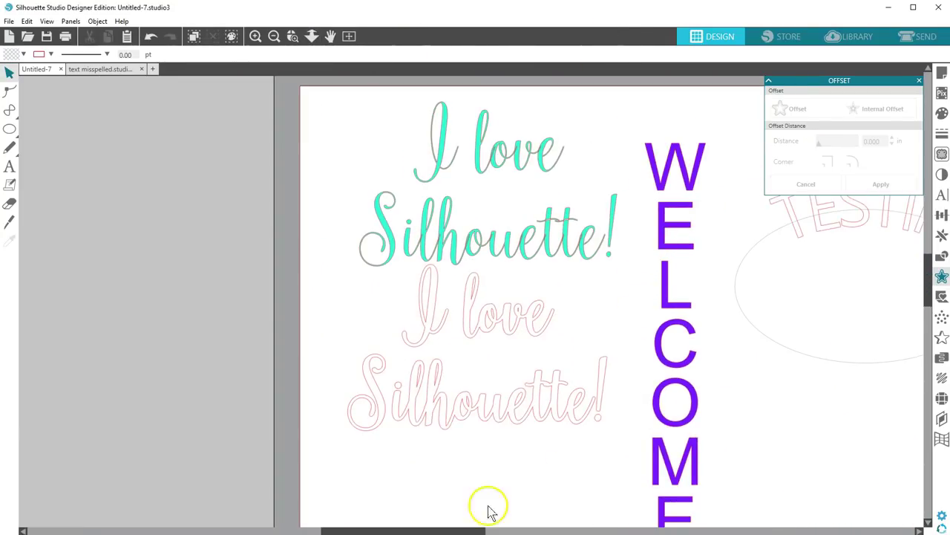
left_click_drag(463, 530, 551, 530)
left_click(646, 190)
left_click_drag(530, 227, 497, 174)
Step: Shear TESTING horizontally with its top shear handle so it slants right
left_click(940, 216)
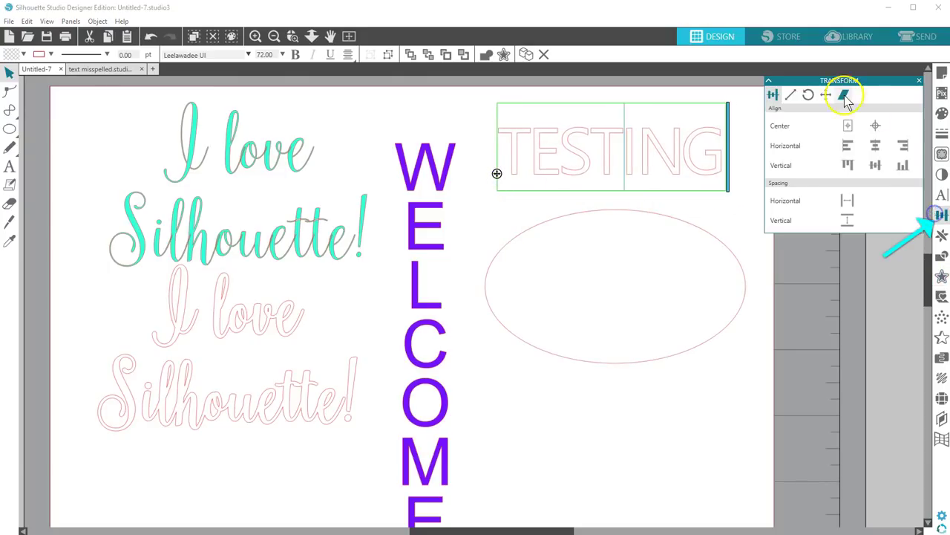
left_click(649, 198)
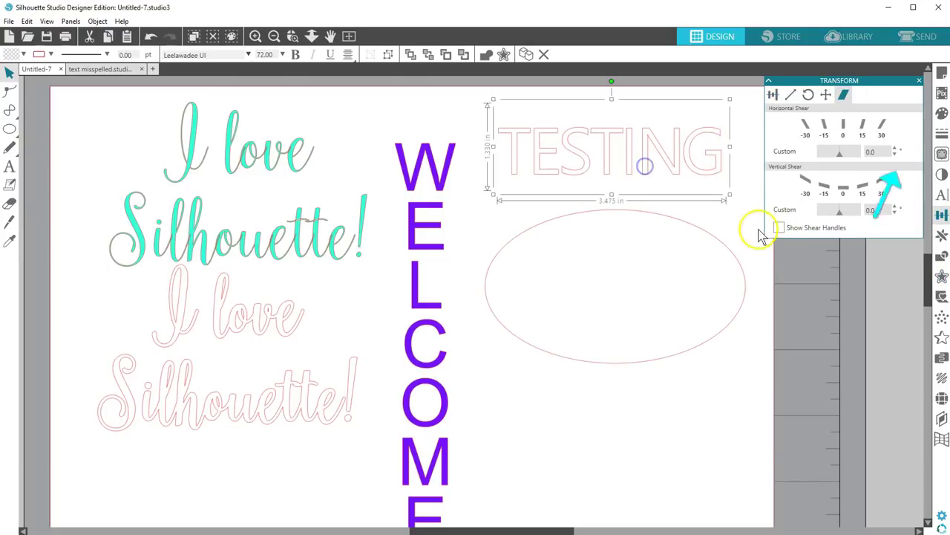
left_click_drag(615, 99, 632, 99)
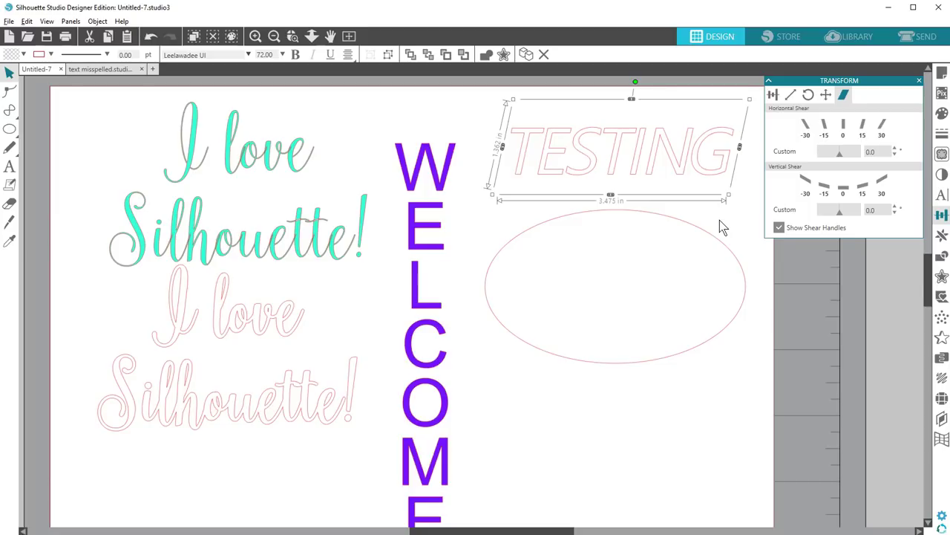
left_click(348, 36)
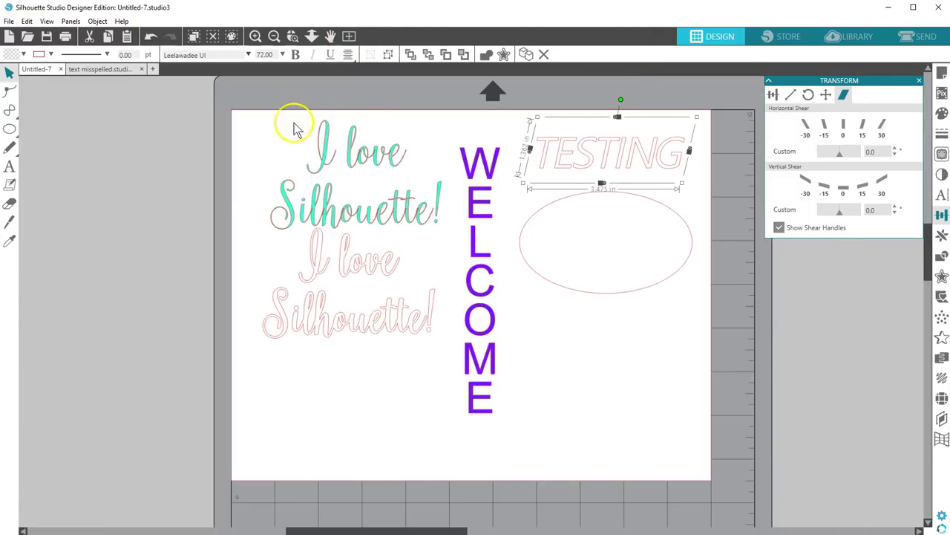
Step: Duplicate the 'I love Silhouette!' text and move the copy off the page to the left
left_click(325, 162)
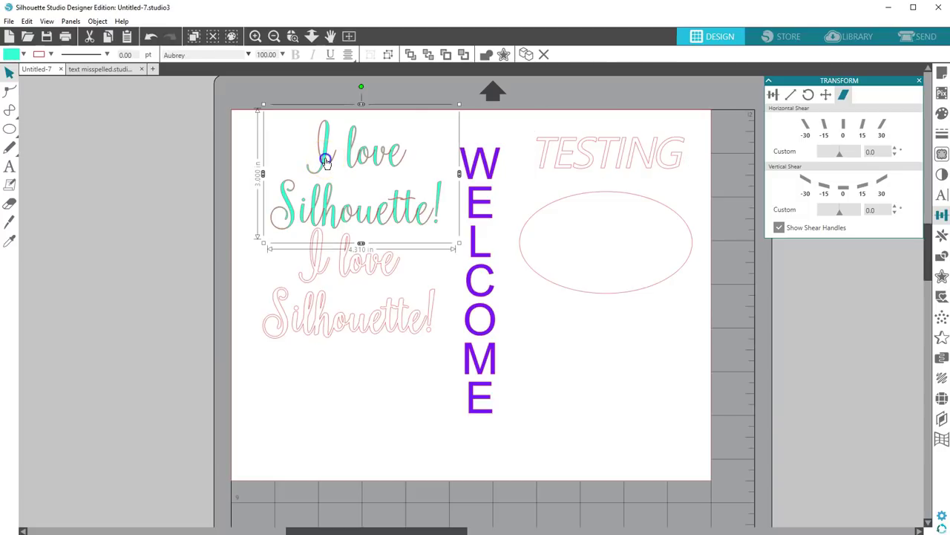
left_click(526, 54)
left_click_drag(406, 160, 153, 145)
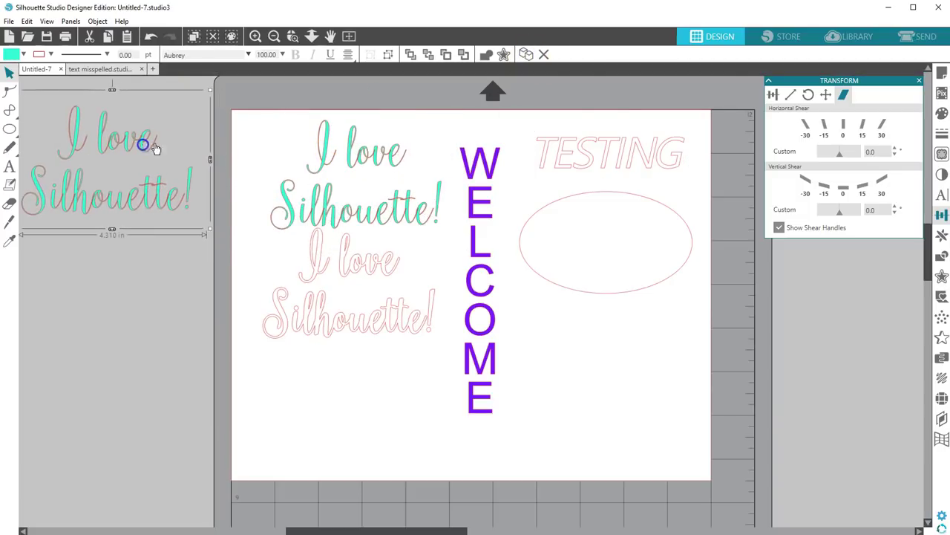
left_click(522, 187)
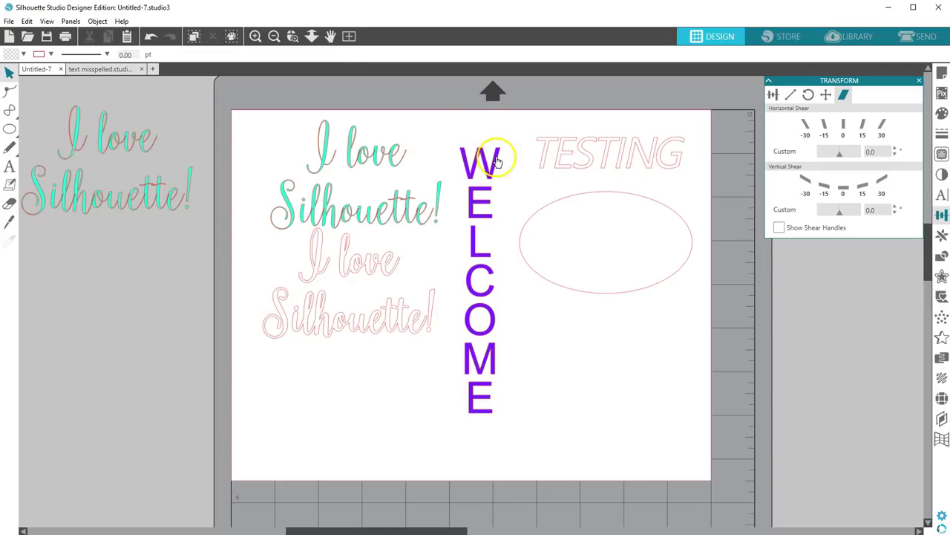
Step: Zoom in on the text, ungroup it, then undo the ungroup to keep it editable
left_click_drag(460, 248, 459, 248)
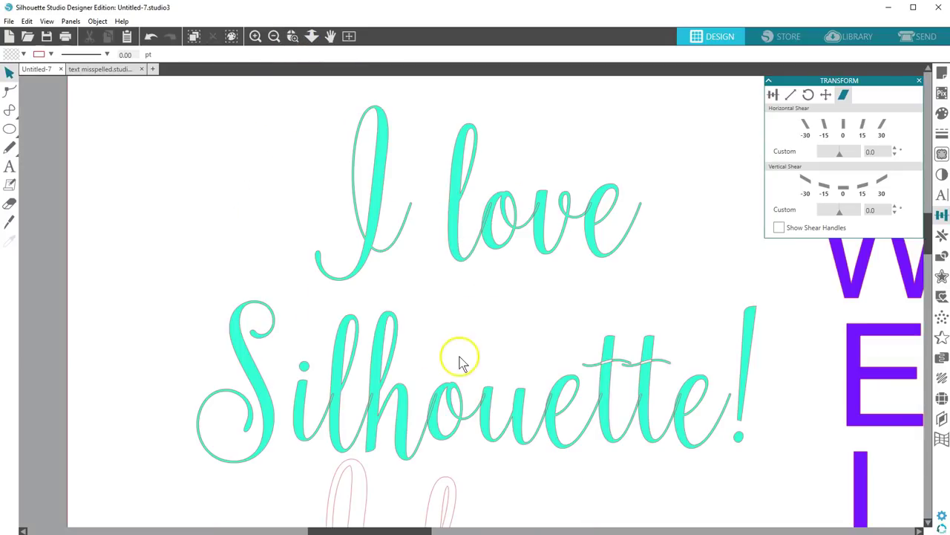
left_click(486, 216)
left_click(486, 55)
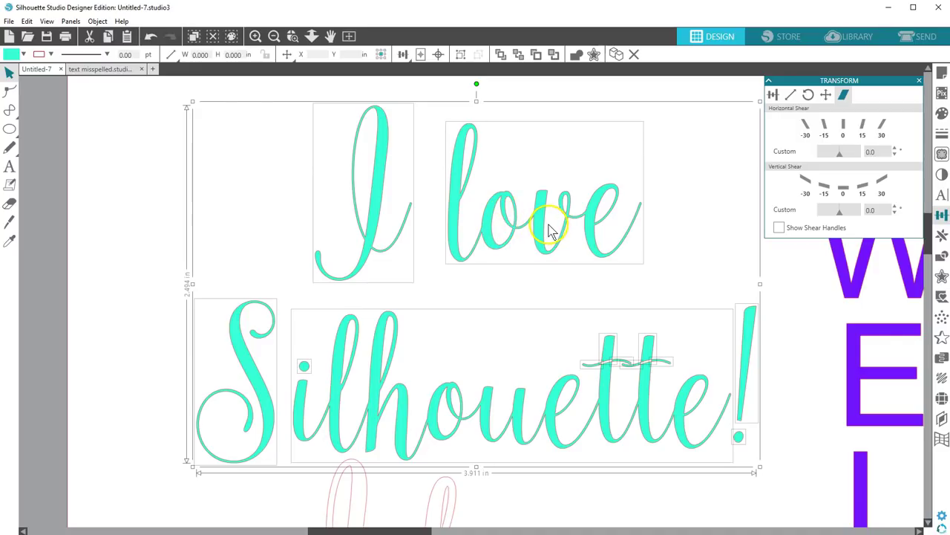
left_click(151, 36)
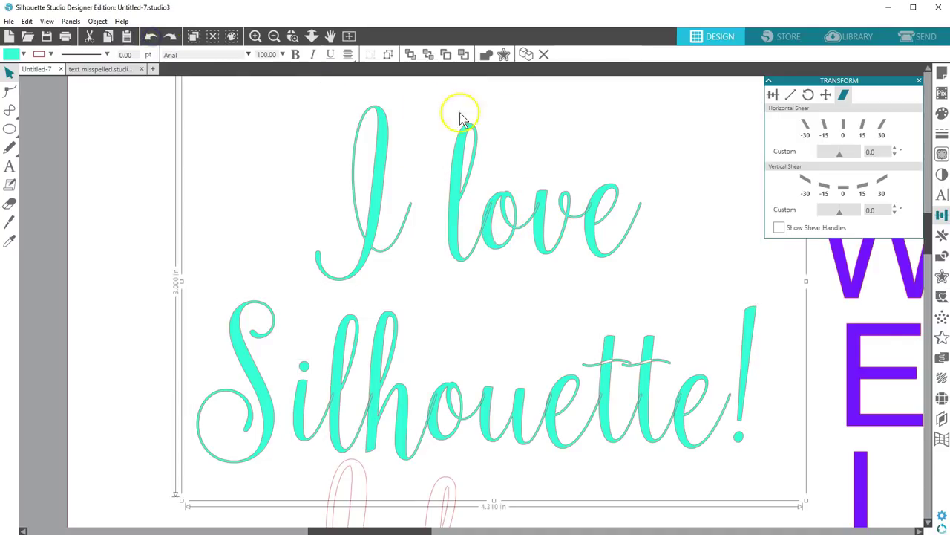
Step: On the Send screen, zoom into the first 'I love Silhouette!' text and set it to Cut Edge
left_click(920, 36)
left_click(189, 35)
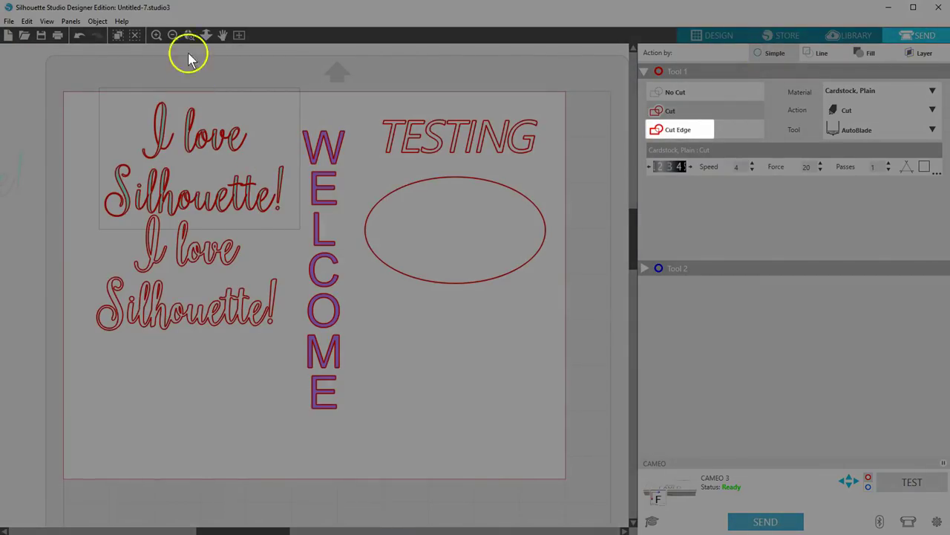
left_click_drag(93, 101, 298, 234)
left_click(666, 131)
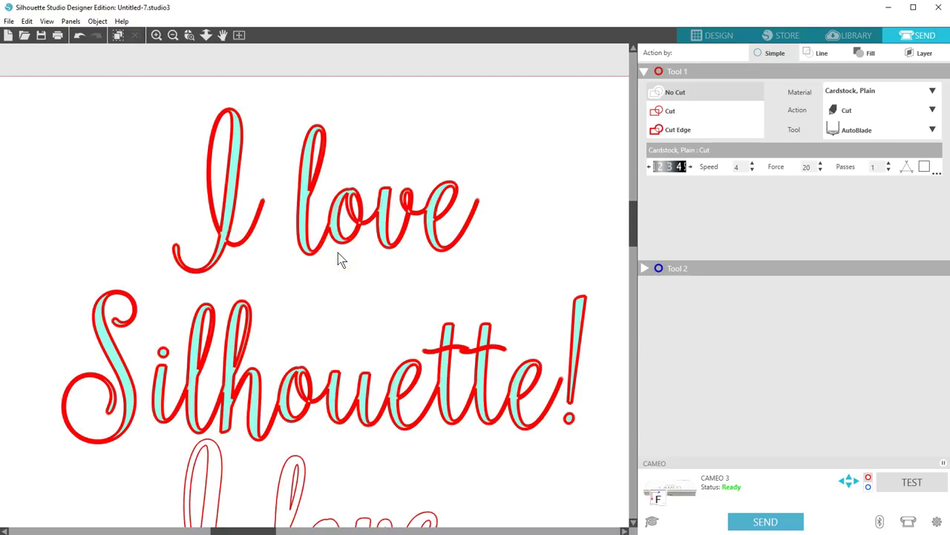
Step: Back on the Design screen, list the Yellow Daisy font's glyphs and preview its swashy p
left_click(724, 35)
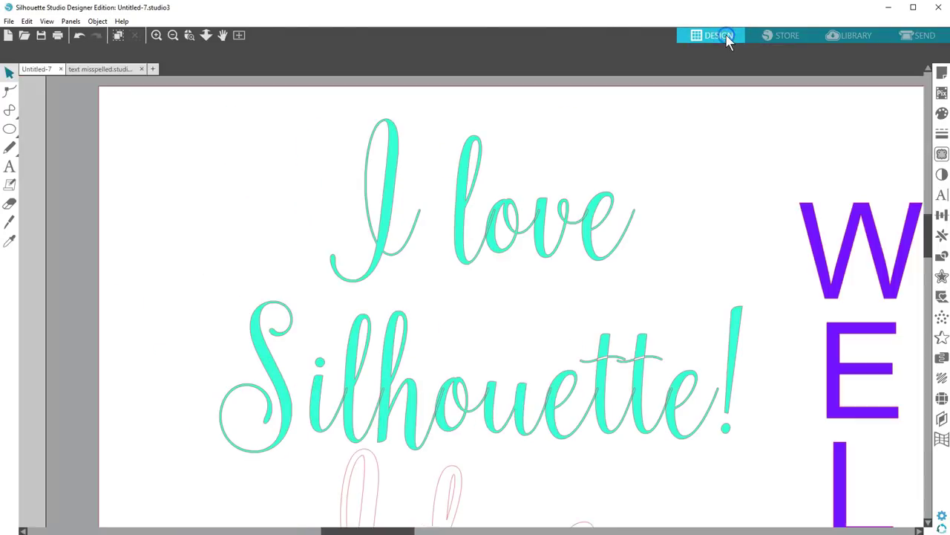
left_click(352, 37)
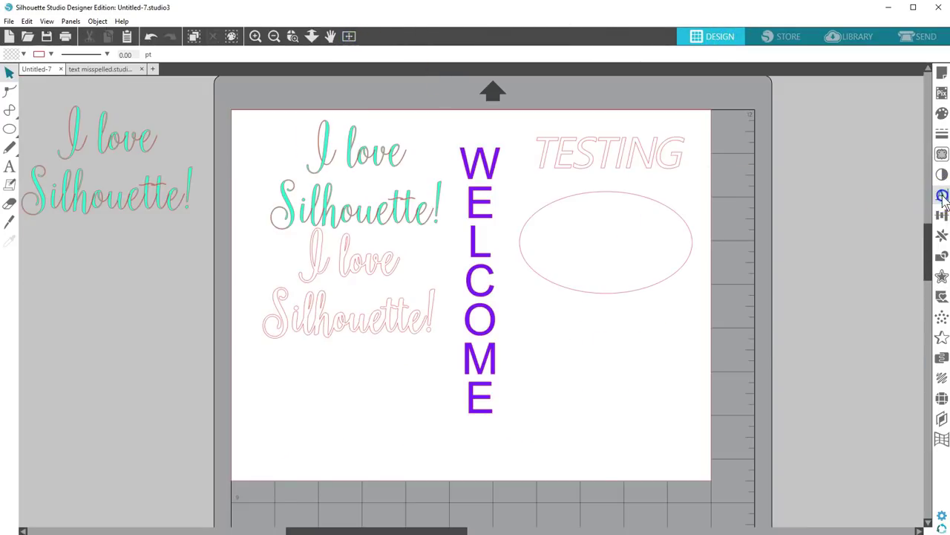
left_click(942, 195)
left_click(792, 98)
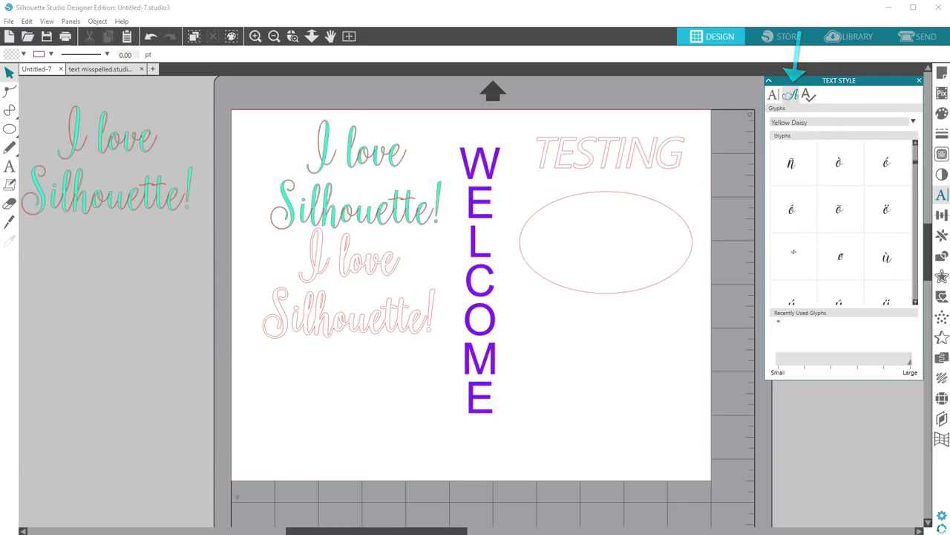
left_click(913, 124)
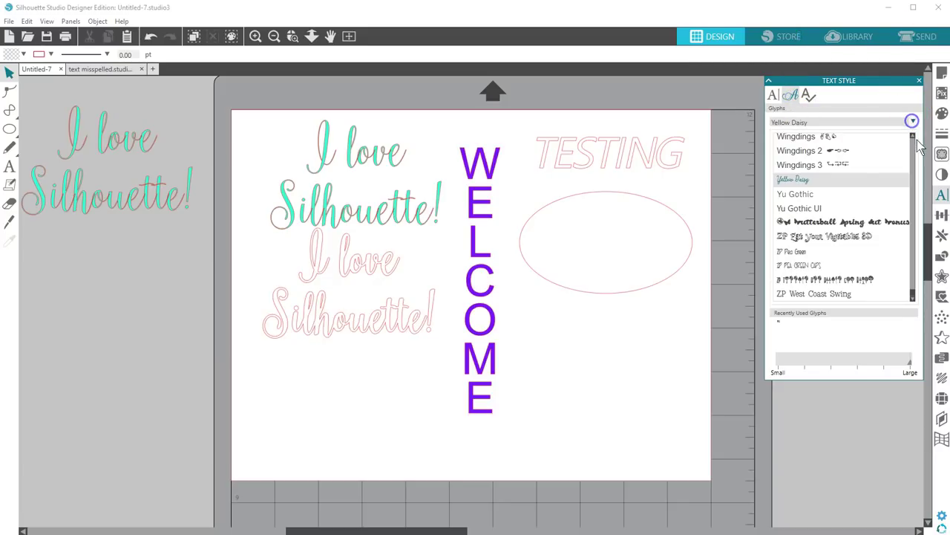
left_click(796, 180)
left_click_drag(917, 165, 918, 173)
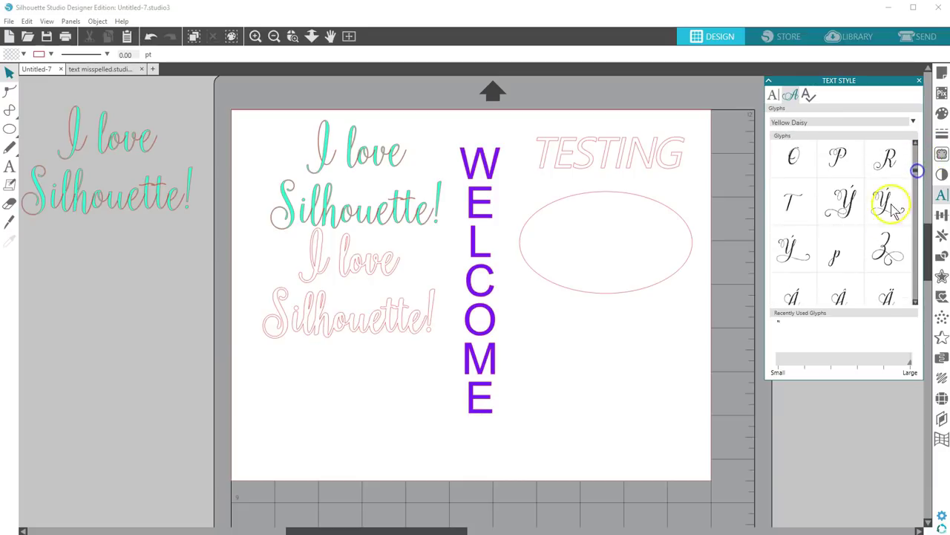
mouse_move(837, 274)
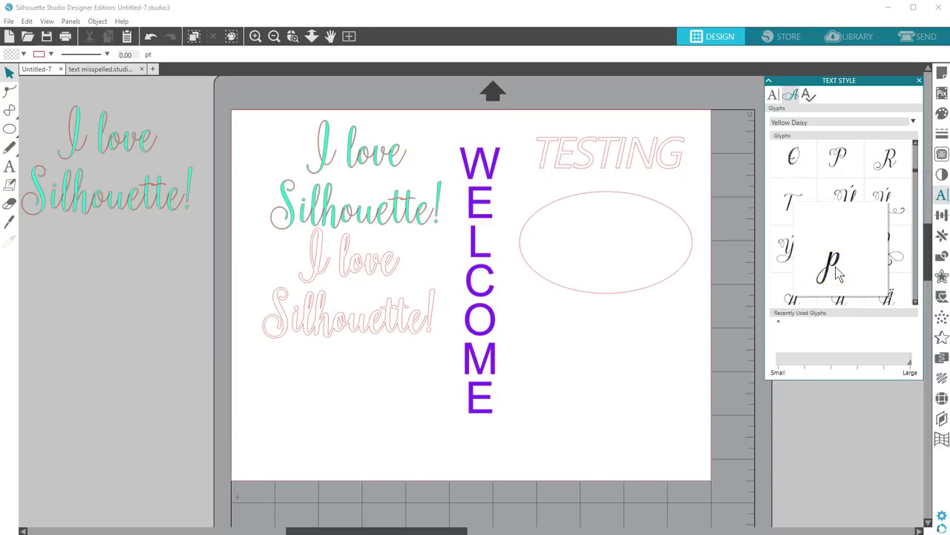
Step: Open the misspelled-words document, run the spelling check, and view suggestions for 'hous'
left_click(119, 70)
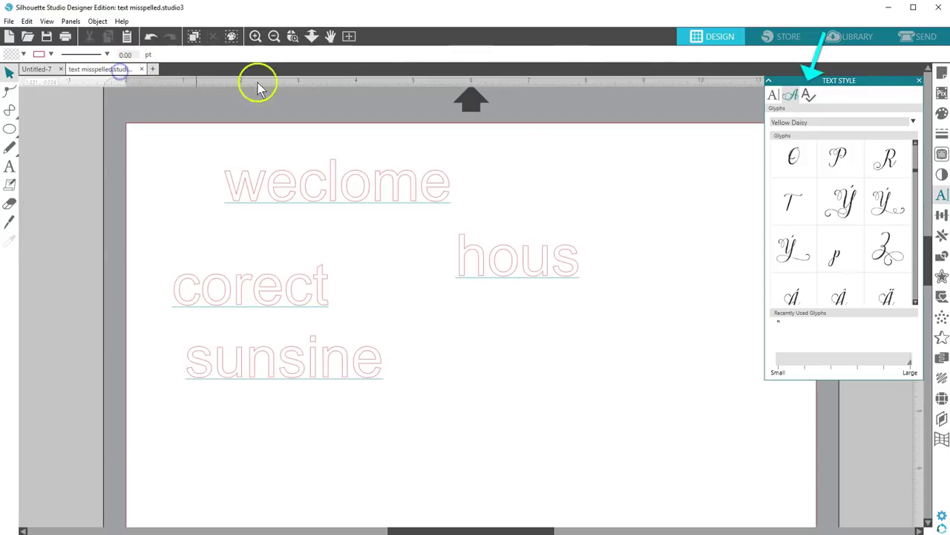
left_click(809, 94)
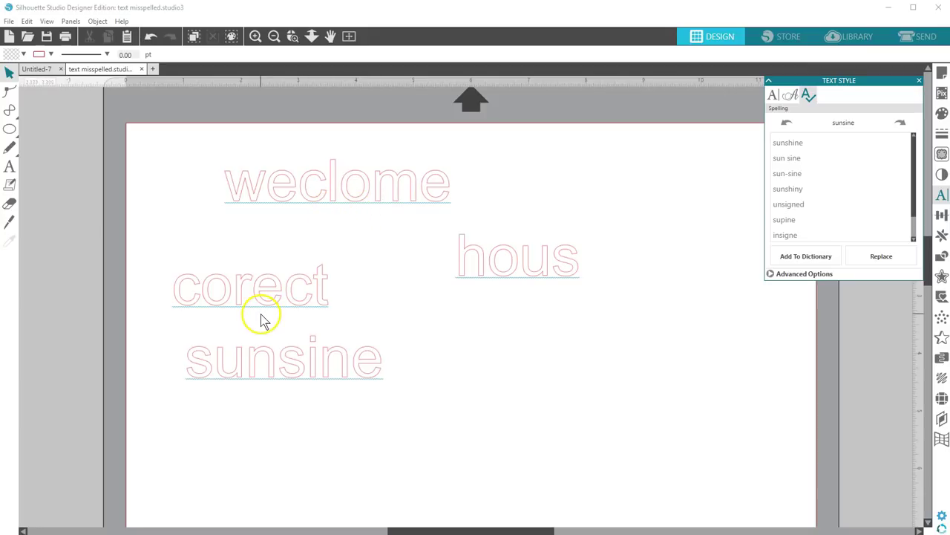
right_click(516, 281)
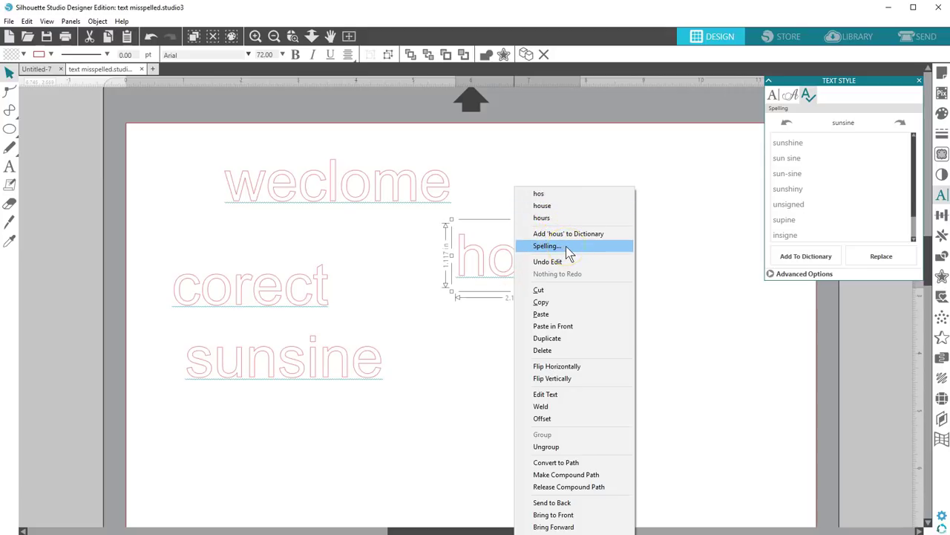
left_click(808, 95)
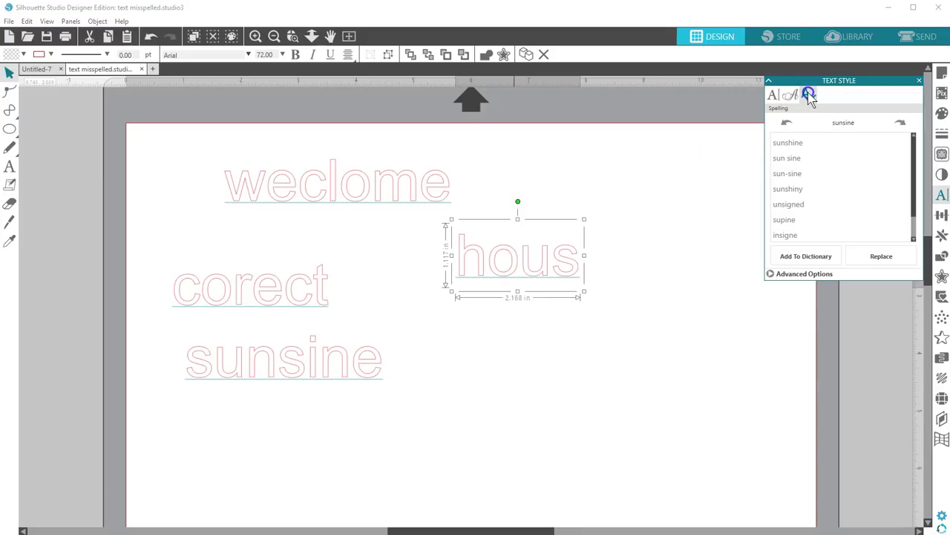
Step: Step through the misspelled words and replace 'hous' with 'house'
left_click(901, 123)
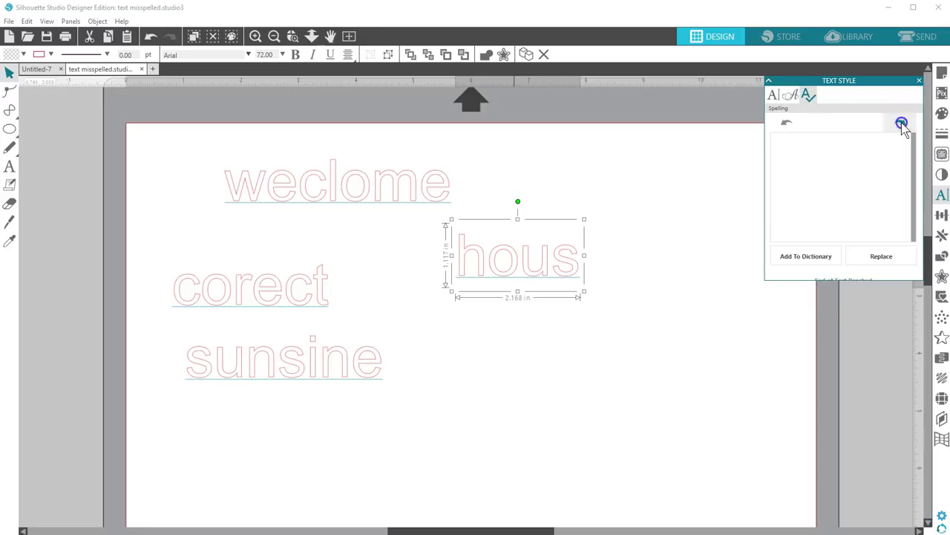
left_click(901, 122)
left_click(901, 122)
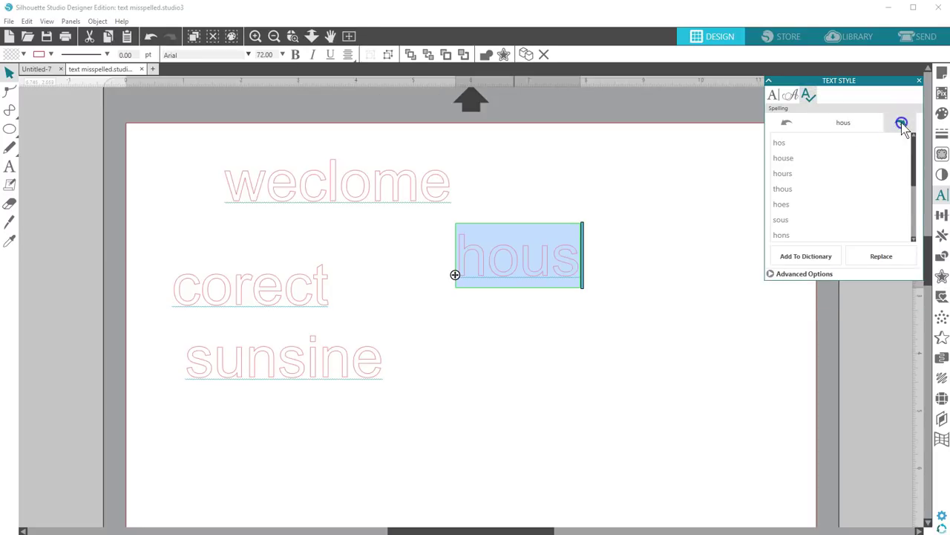
left_click(900, 122)
left_click(901, 123)
left_click(900, 122)
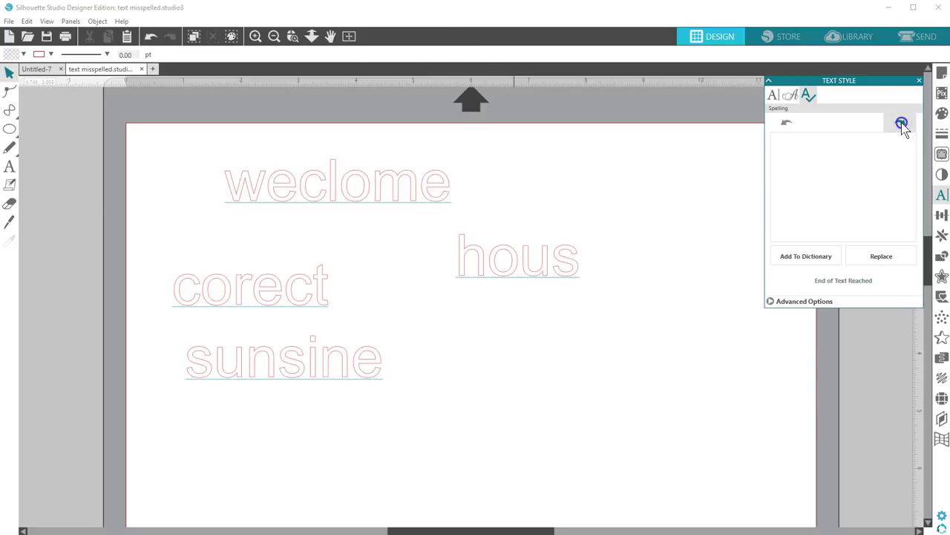
left_click(901, 122)
left_click(901, 122)
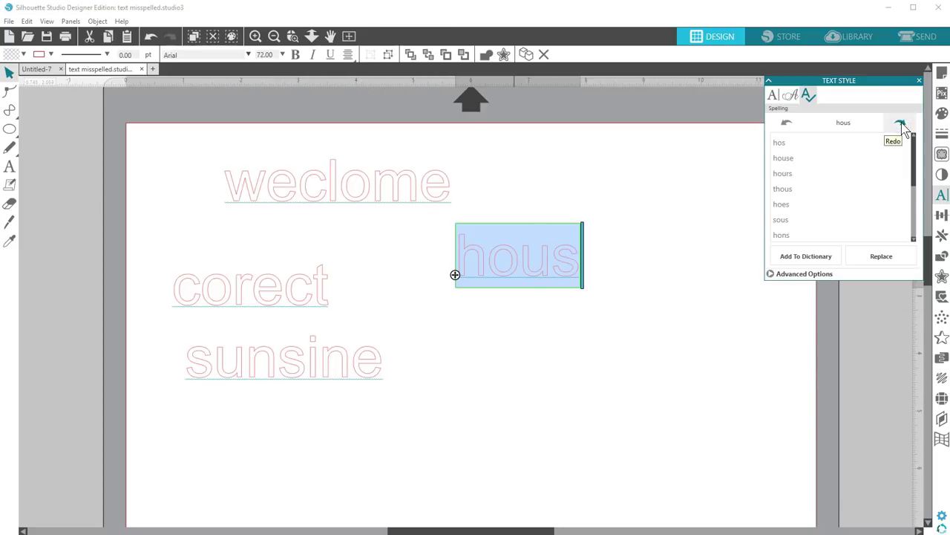
left_click(792, 158)
left_click(854, 269)
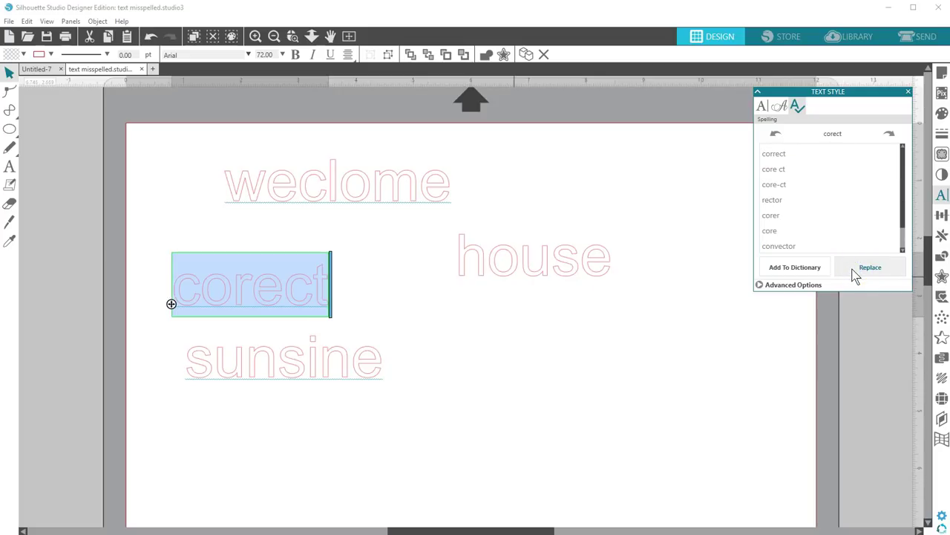
left_click(764, 290)
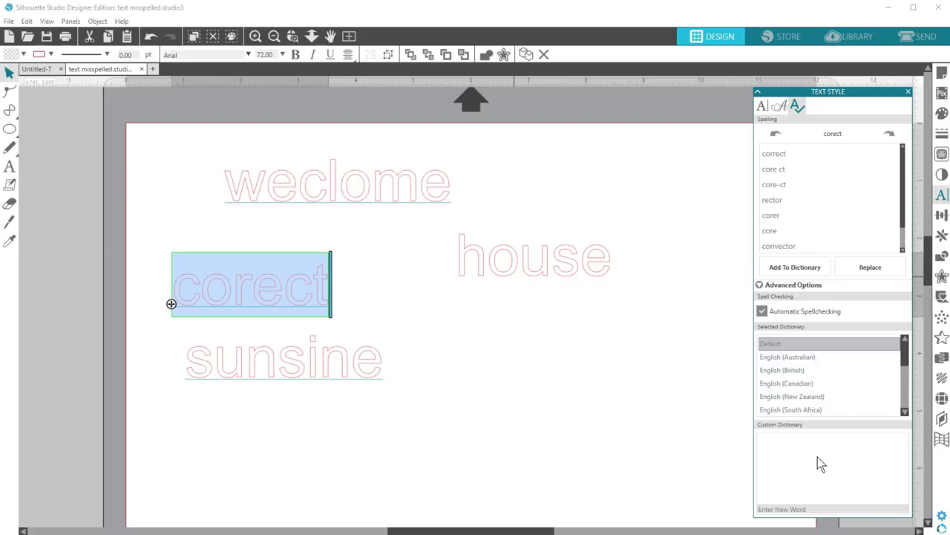
left_click(685, 290)
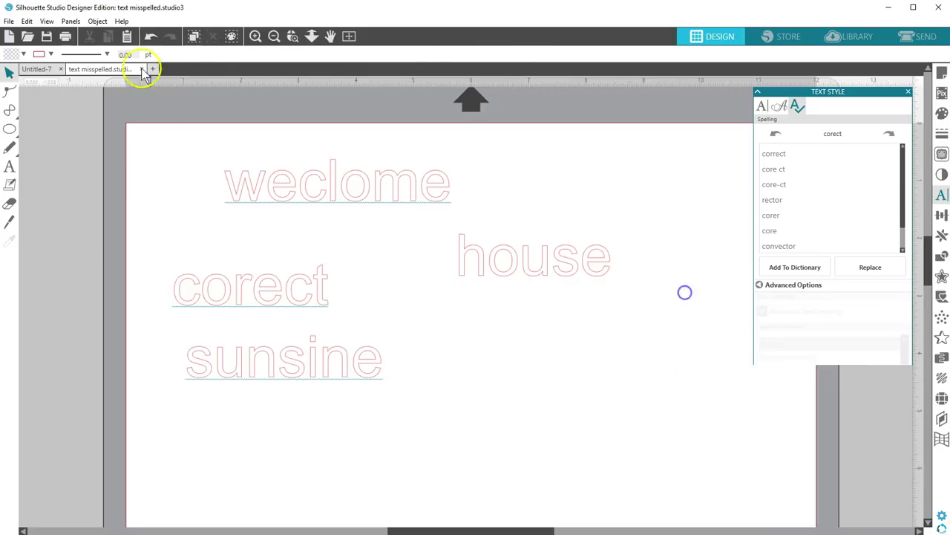
Step: Start a new blank document and copy 'The quick brown fox jumped over the lazy dogs.' from Word
left_click(44, 74)
left_click(152, 68)
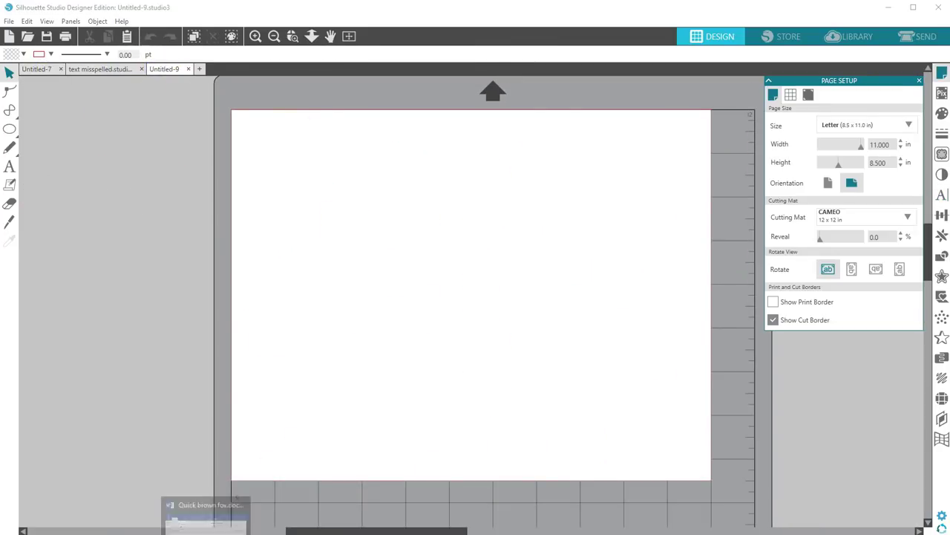
left_click(205, 519)
left_click_drag(524, 297, 683, 335)
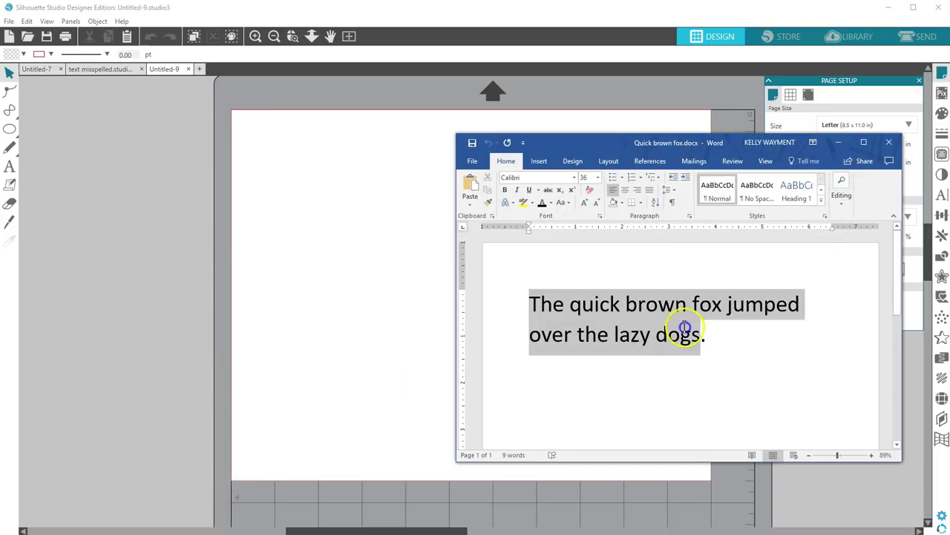
right_click(679, 331)
left_click(703, 348)
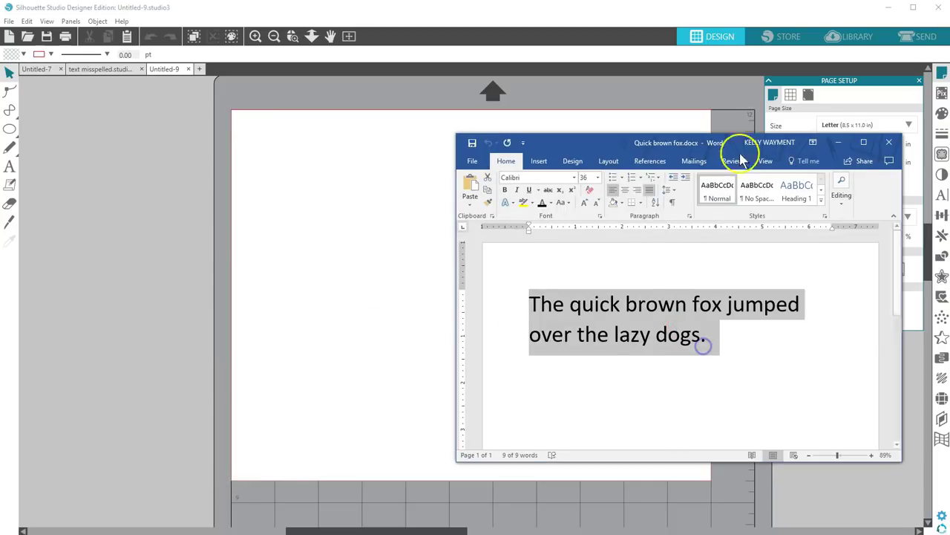
left_click(838, 142)
left_click(354, 242)
Step: Paste the quick-brown-fox sentence into a new text box near the page top
left_click(127, 36)
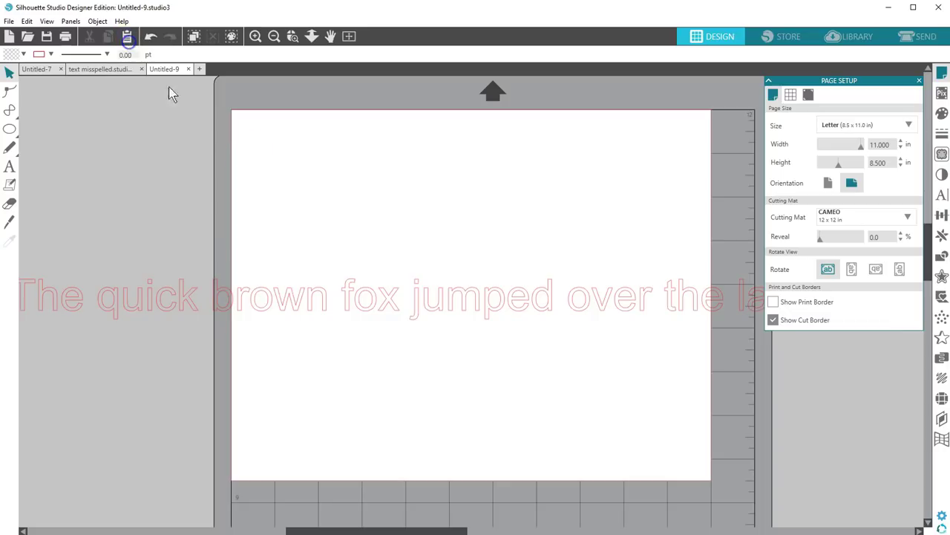
left_click(10, 166)
left_click(289, 193)
left_click(127, 37)
left_click(421, 142)
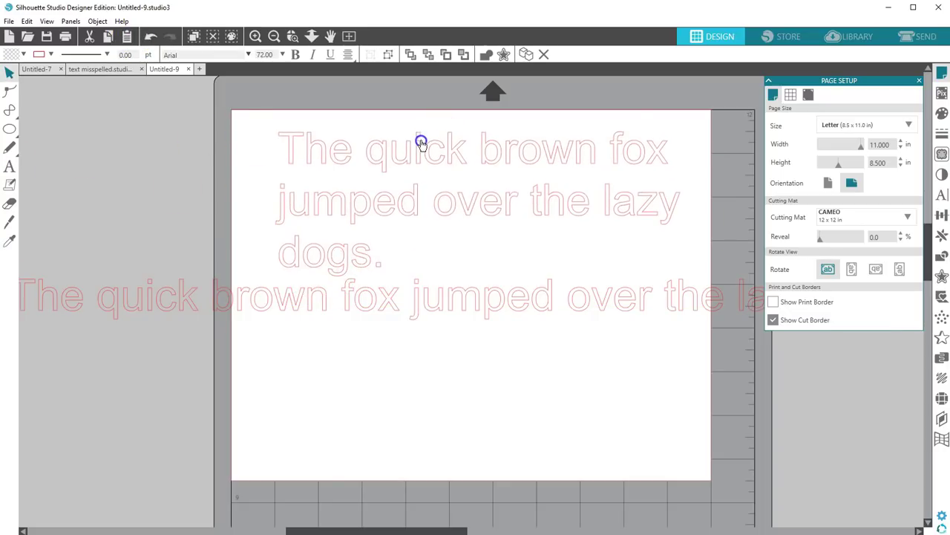
Step: Set the wrapped sentence block in the JW Space Alphabet font
left_click(434, 157)
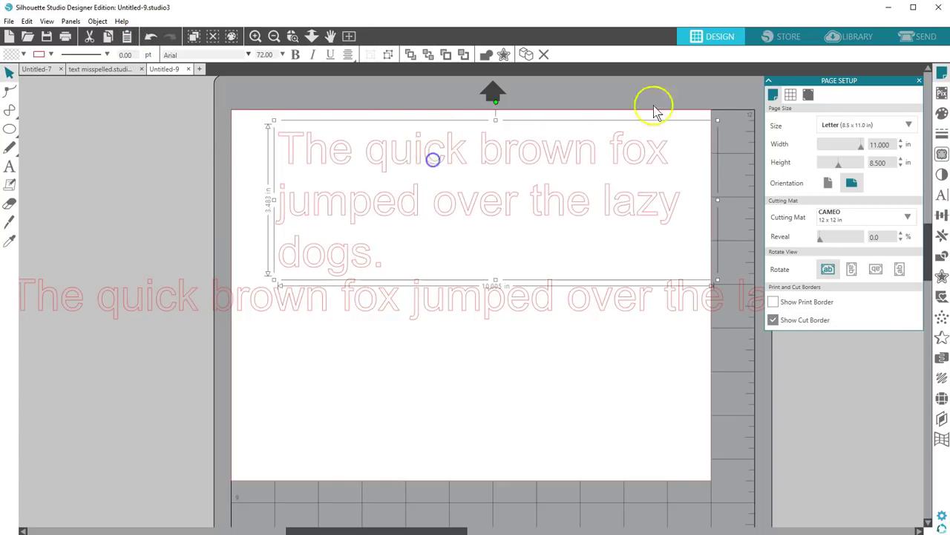
left_click(941, 194)
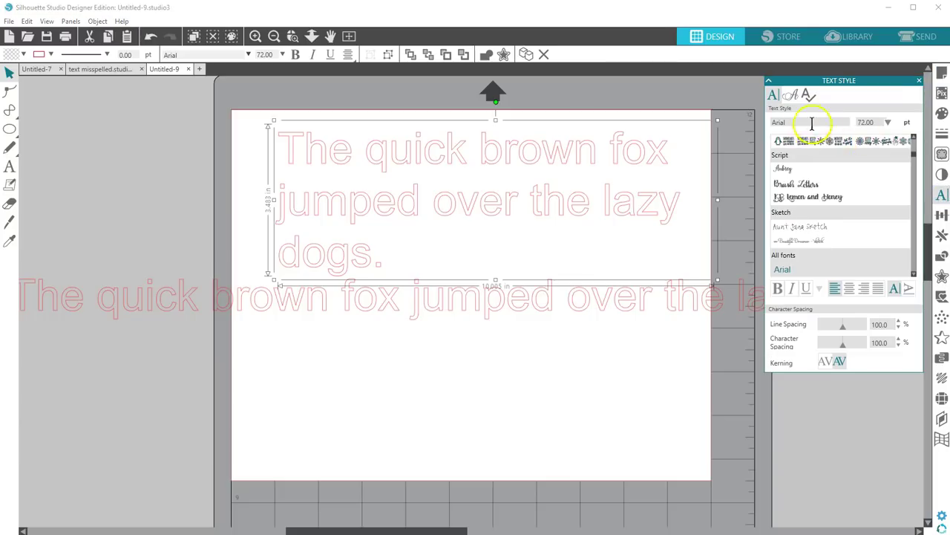
scroll(765, 122, "down", 10)
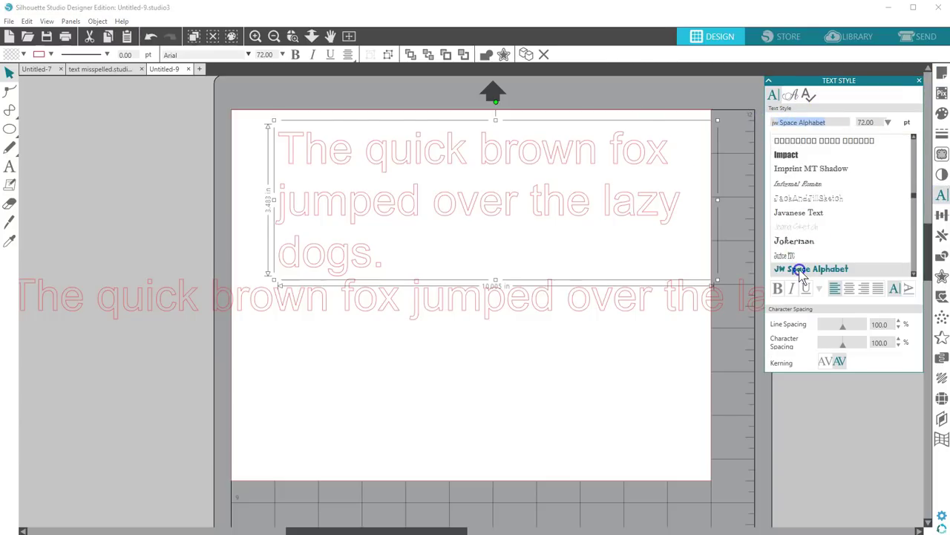
left_click(795, 268)
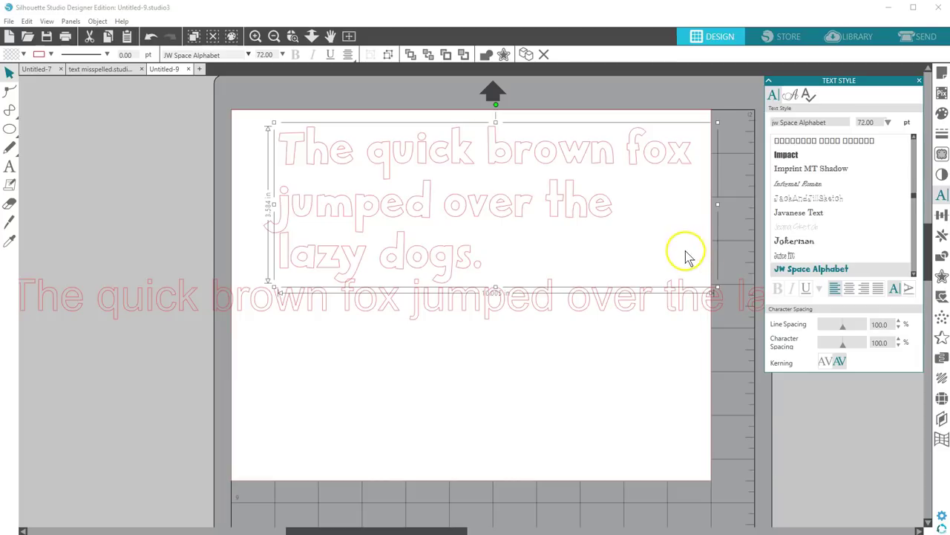
Step: Fill the wrapped sentence with the colourful dotted circle pattern
left_click(942, 114)
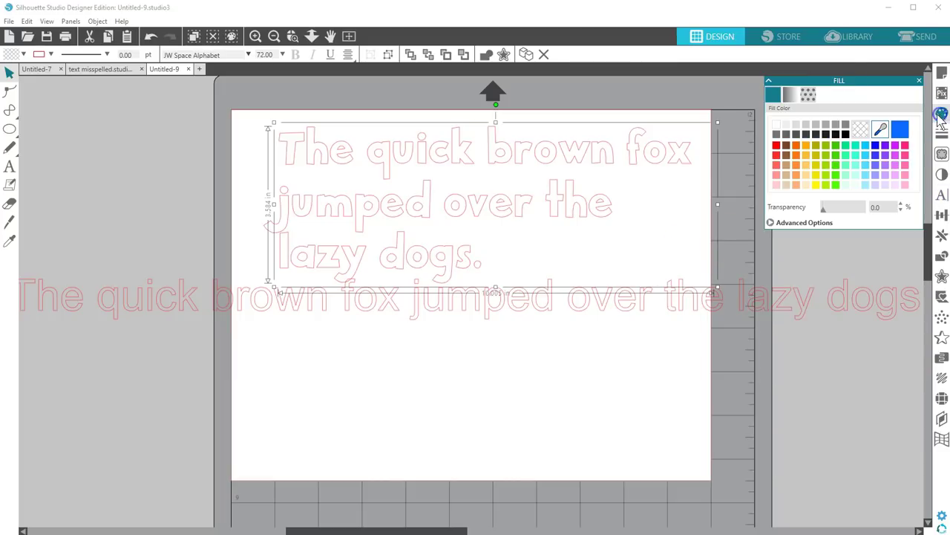
left_click(816, 94)
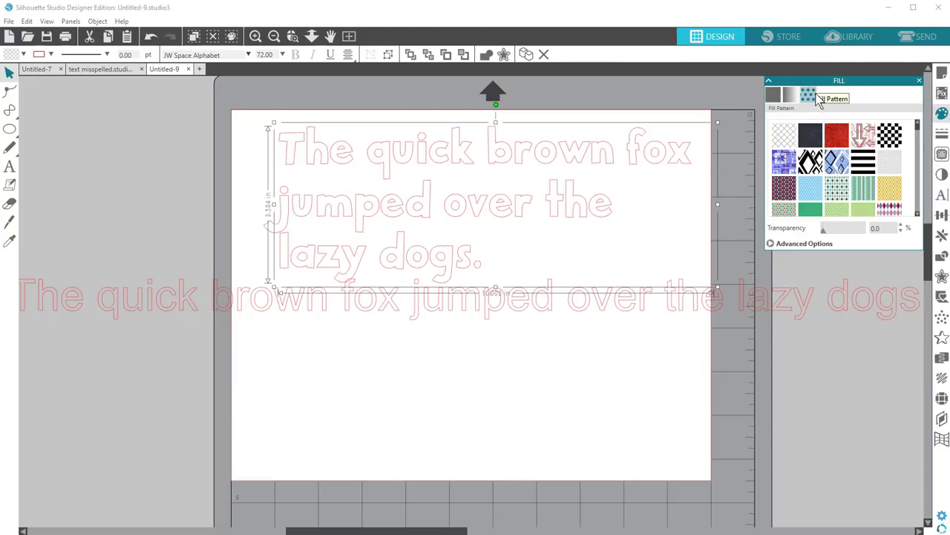
scroll(916, 159, "down", 5)
left_click(810, 149)
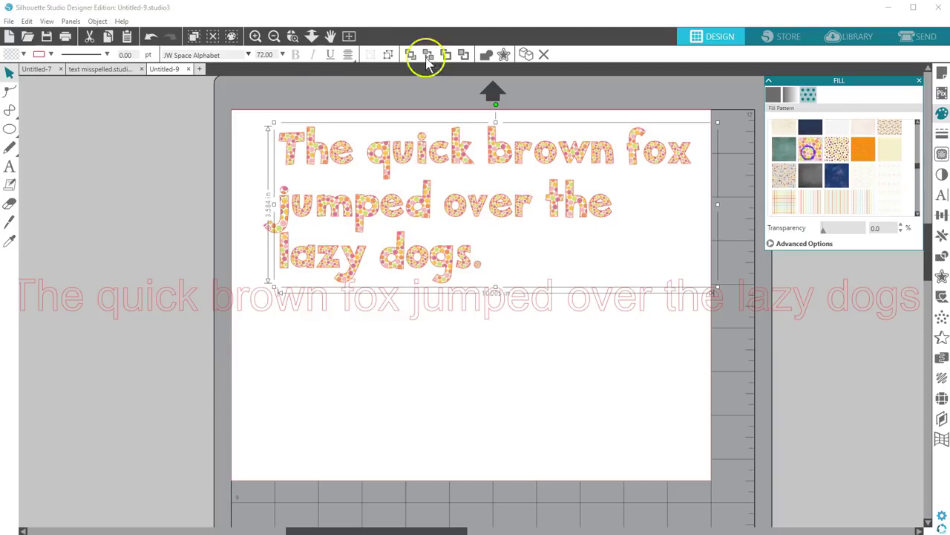
Step: Ungroup the sentence into separate letters, then fit the whole page and deselect
left_click(293, 36)
left_click_drag(272, 112, 462, 187)
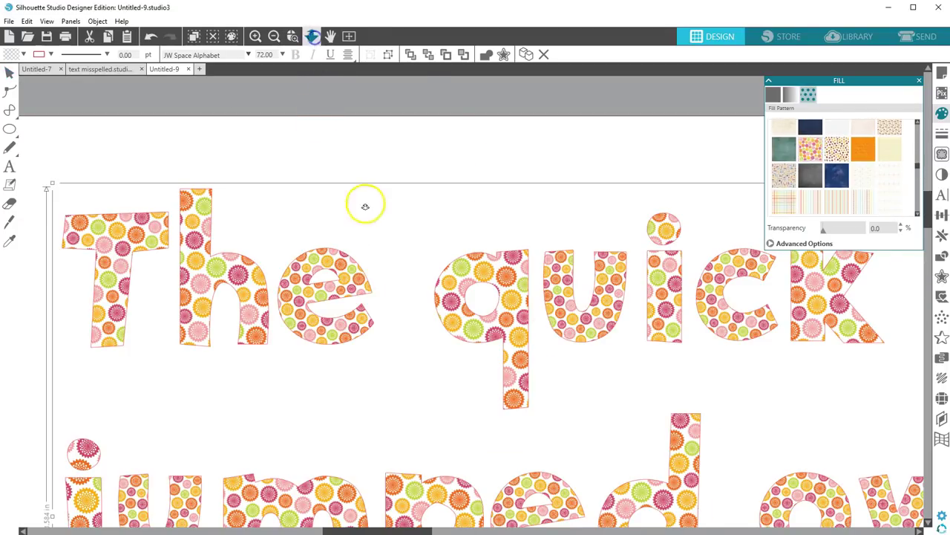
left_click_drag(365, 206, 363, 156)
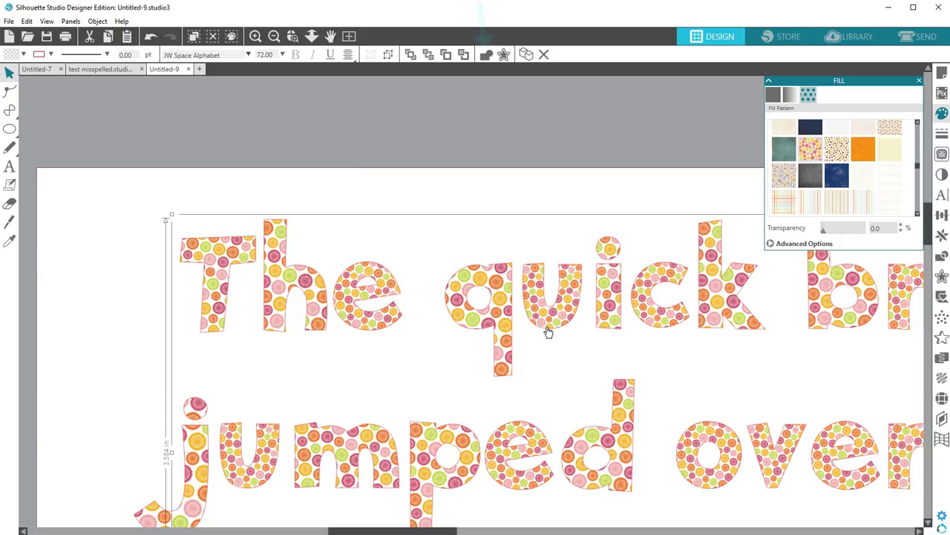
left_click(486, 58)
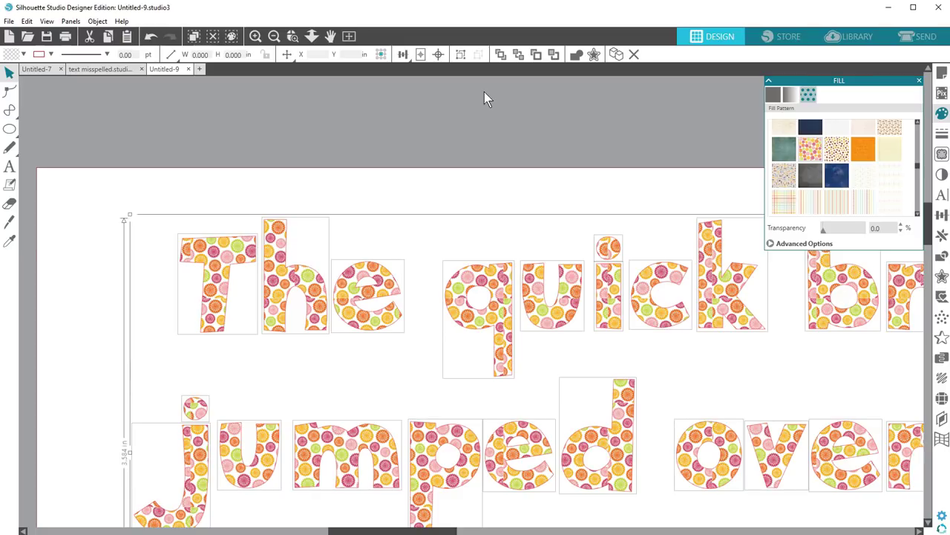
left_click(349, 35)
left_click(624, 256)
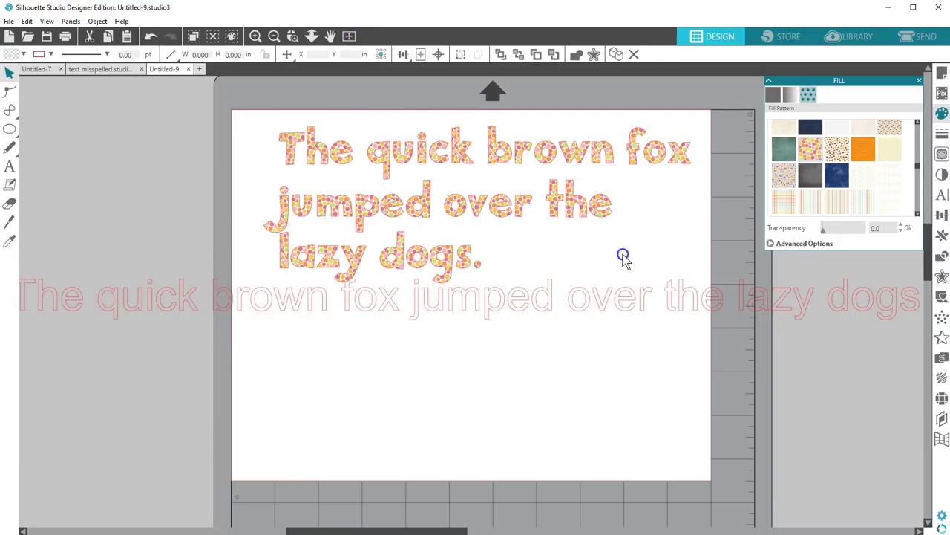
left_click(625, 252)
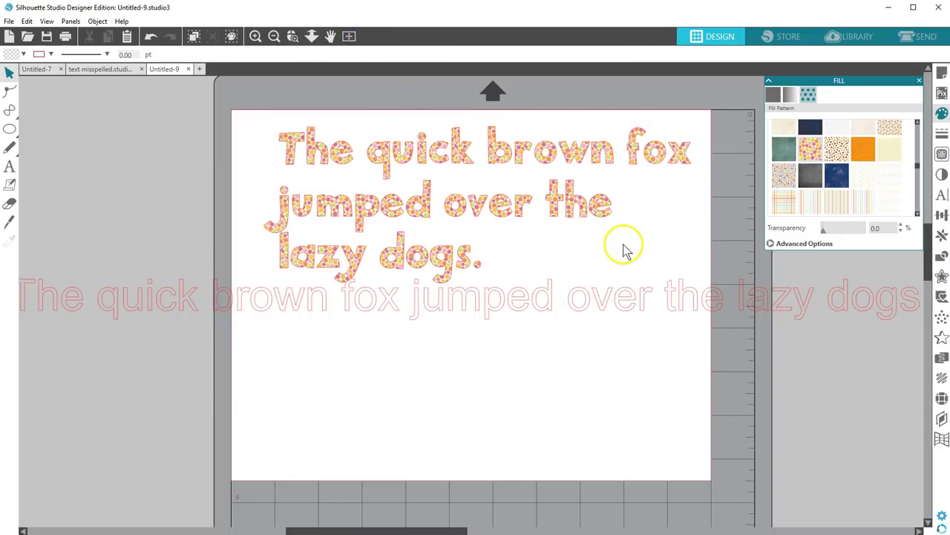